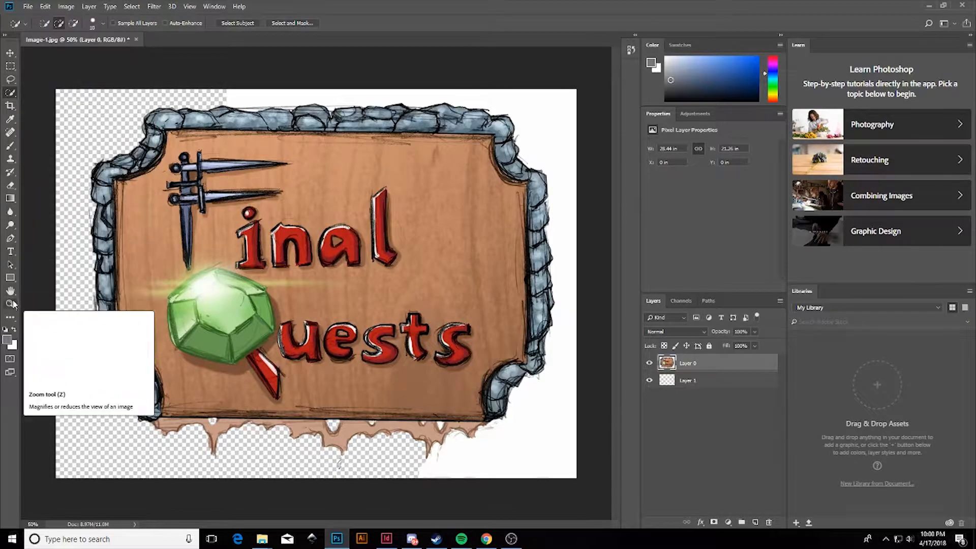
Select the leftover white patch at the bottom of the logo and delete it.
scroll(185, 414, up, 3)
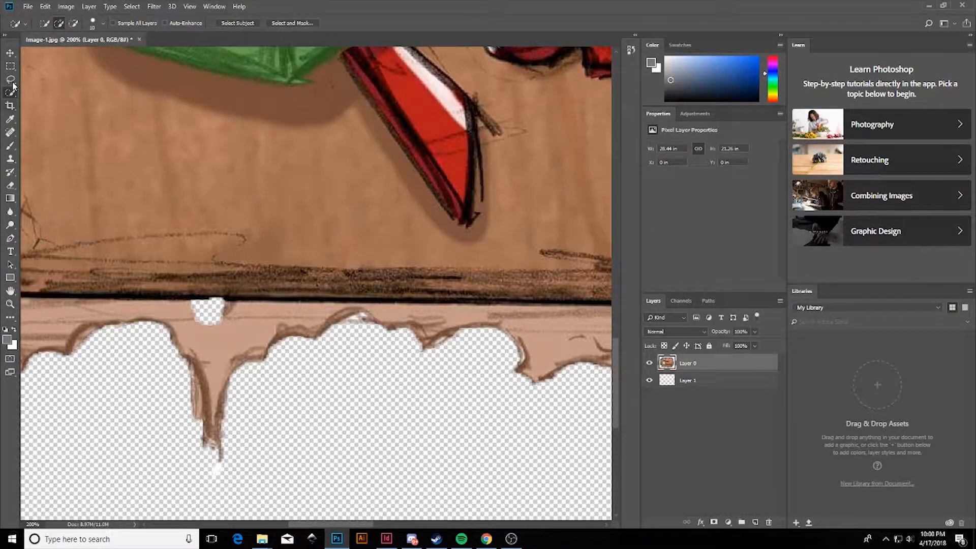
mouse_move(319, 524)
mouse_down()
mouse_move(411, 527)
mouse_move(391, 527)
mouse_up()
key(z)
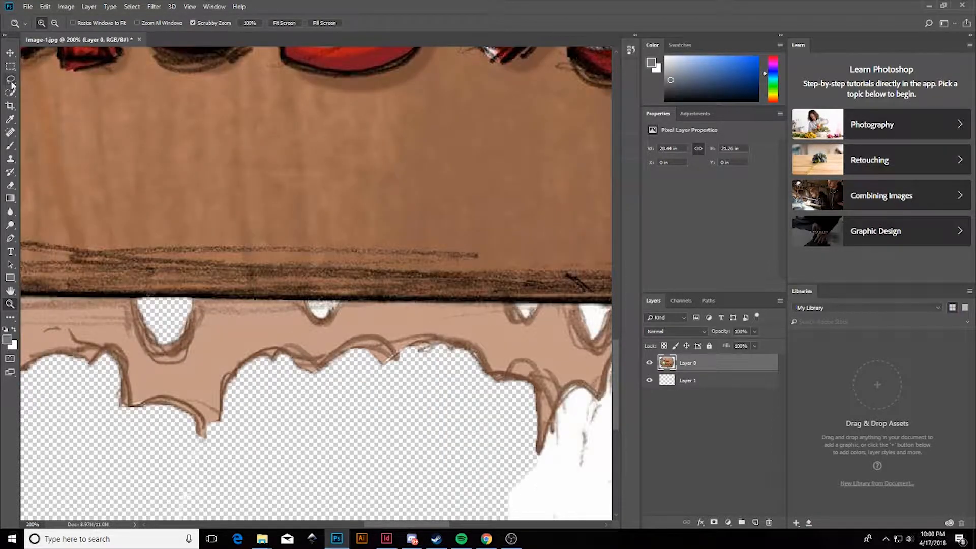
scroll(361, 332, right, 4)
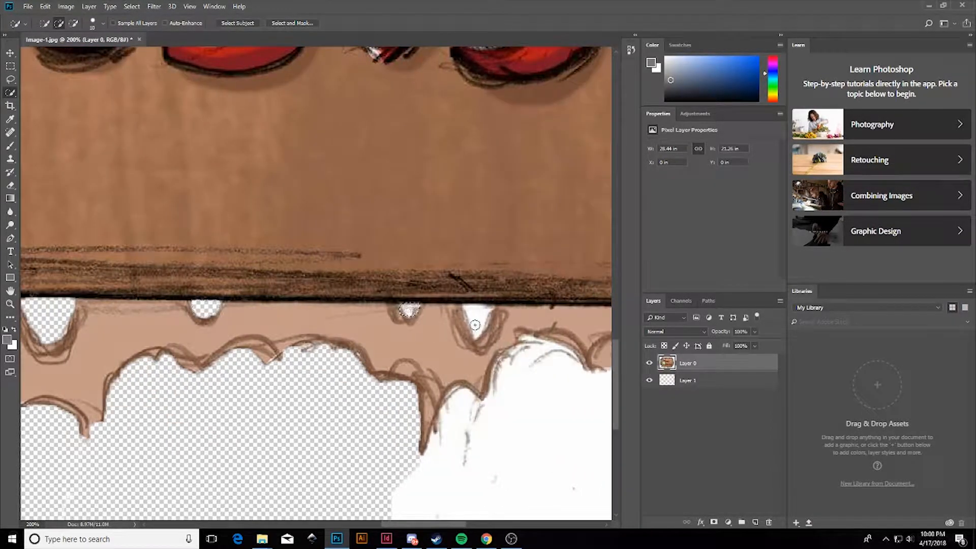
scroll(479, 322, right, 4)
scroll(480, 322, down, 1)
click(328, 480)
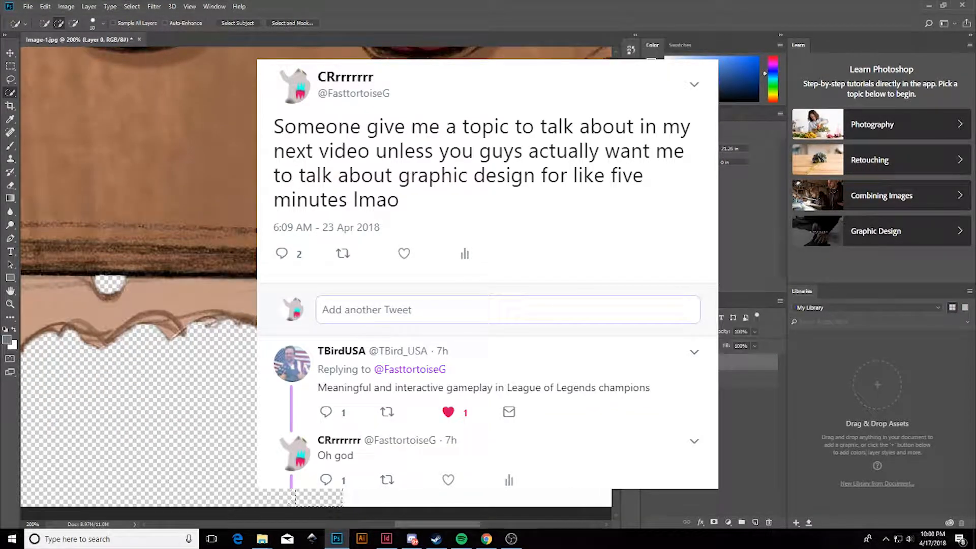
drag(422, 527, 472, 527)
key(z)
scroll(356, 331, up, 4)
drag(616, 381, 615, 310)
key(Delete)
Zoom out and delete the white background remaining around the sign's frame.
scroll(442, 304, down, 1)
key(ctrl+minus)
drag(615, 359, 616, 302)
drag(384, 369, 383, 397)
mouse_move(380, 273)
mouse_down()
mouse_move(373, 175)
mouse_move(175, 60)
mouse_move(439, 140)
mouse_up()
key(Delete)
key(Delete)
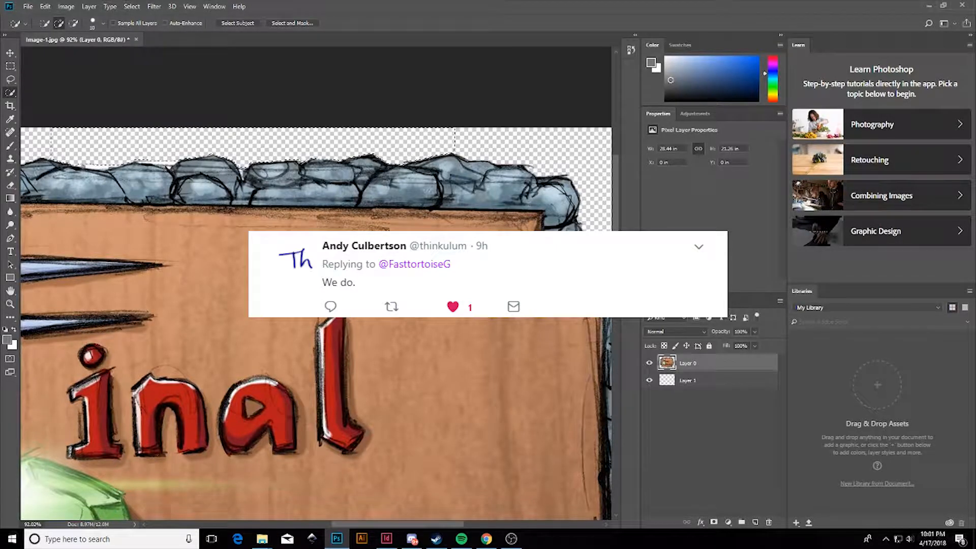
Switch to the Magnetic Lasso and zoom in on the top stone border to check the edges.
click(10, 80)
click(53, 100)
mouse_move(92, 169)
mouse_down()
mouse_move(140, 169)
mouse_move(141, 185)
mouse_up()
key(z)
double_click(140, 186)
click(140, 186)
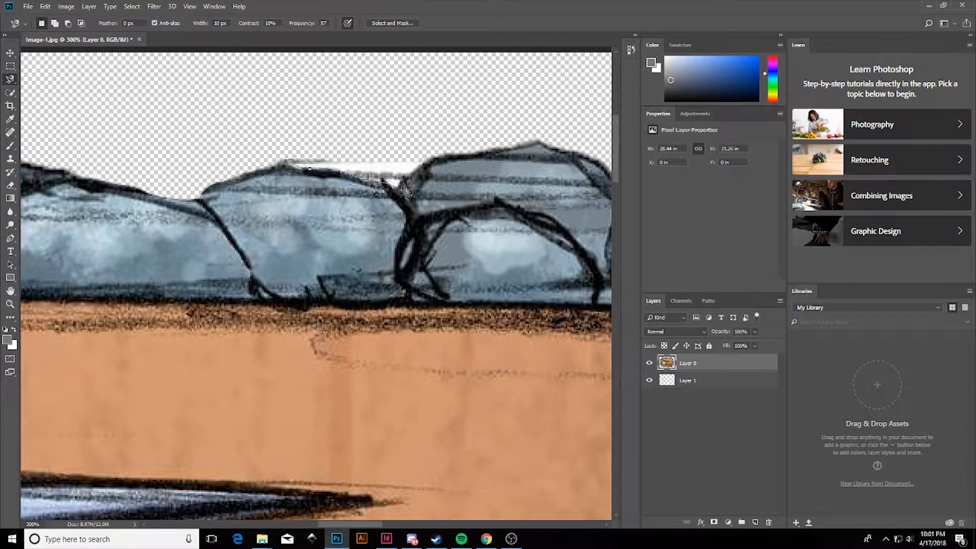
drag(370, 525, 401, 525)
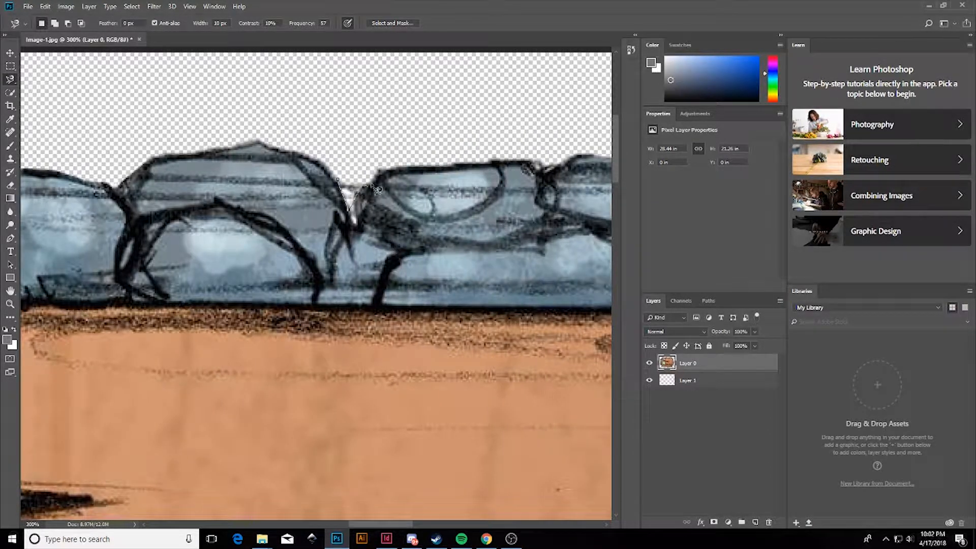
drag(365, 524, 386, 525)
scroll(362, 413, down, 6)
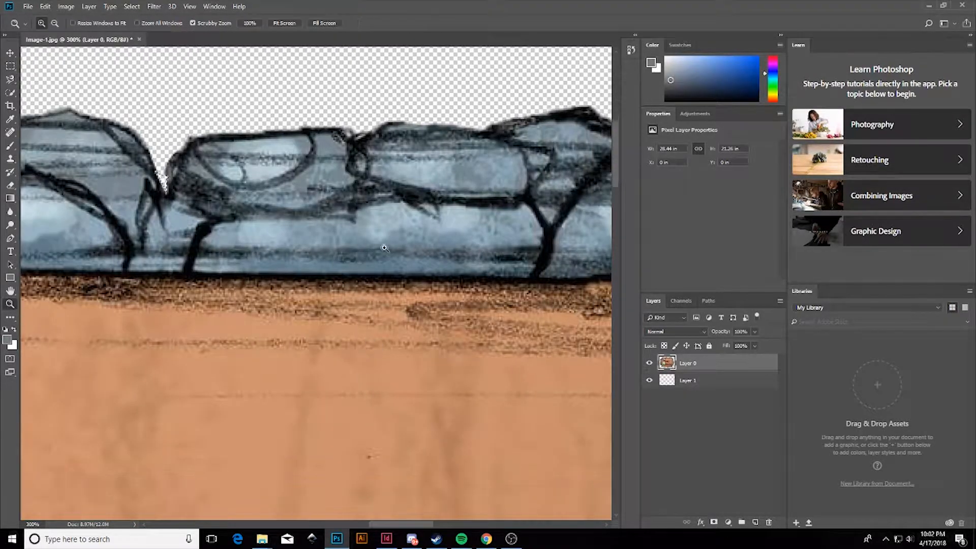
scroll(355, 301, down, 3)
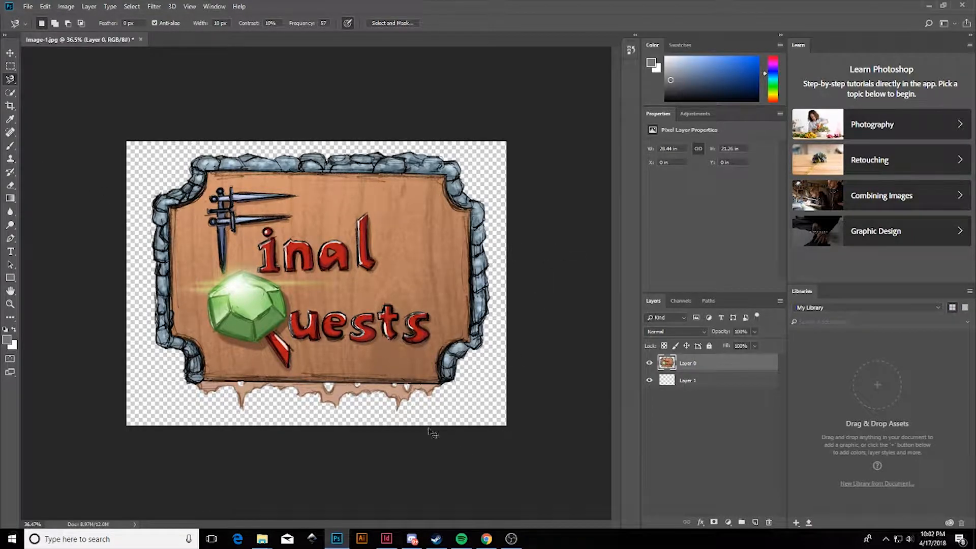
ctrl+click(460, 399)
Zoom in to inspect the cut-out edges on the logo's left side.
ctrl+click(467, 399)
ctrl+click(469, 400)
scroll(469, 399, right, 2)
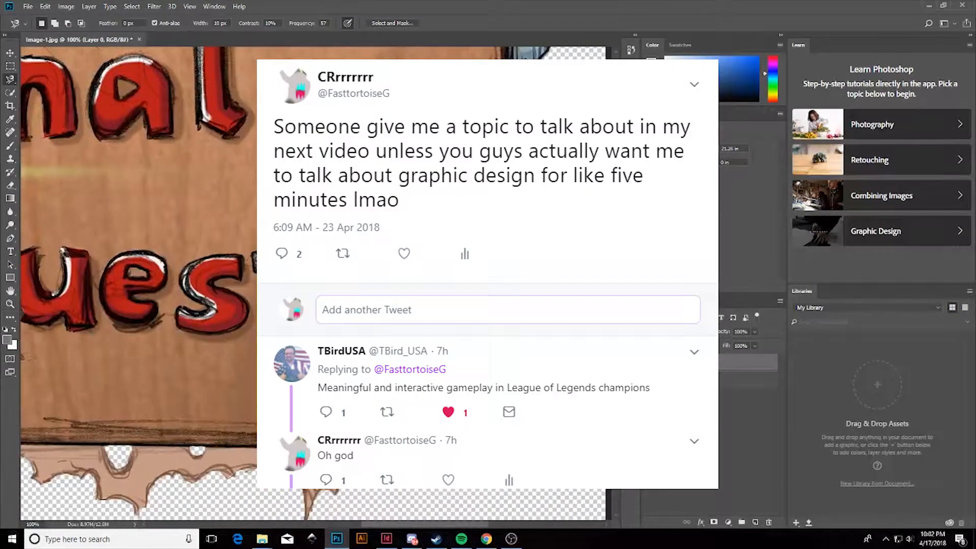
scroll(468, 400, up, 5)
scroll(314, 283, up, 3)
drag(486, 524, 398, 524)
drag(399, 442, 443, 442)
Save the logo as a PNG, then close the image and accept saving the changes.
click(28, 7)
click(63, 119)
click(96, 235)
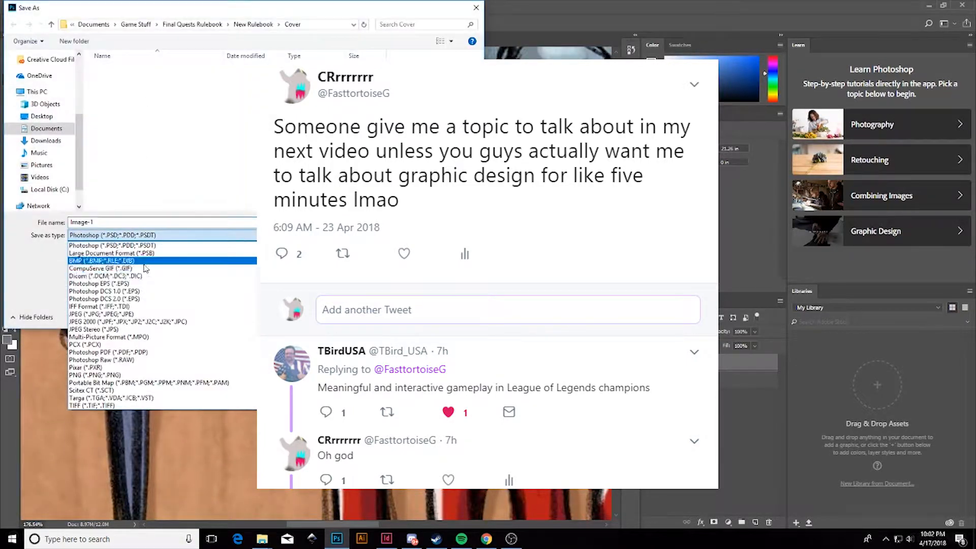
click(101, 376)
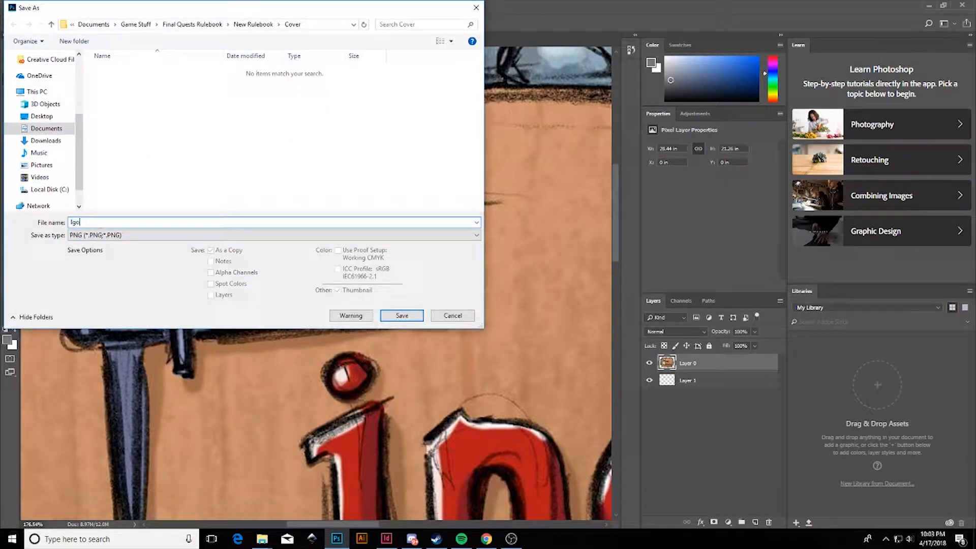
key(Return)
key(Return)
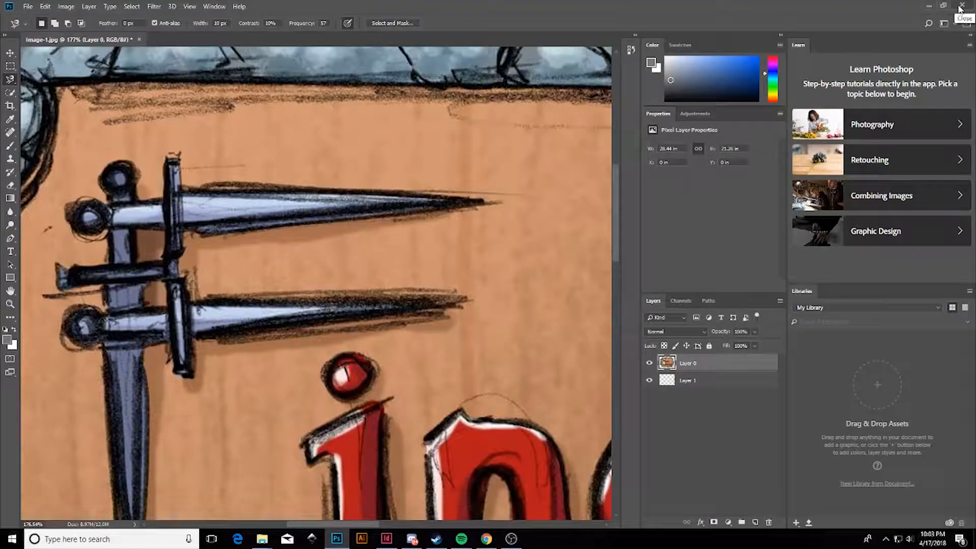
click(961, 6)
click(486, 200)
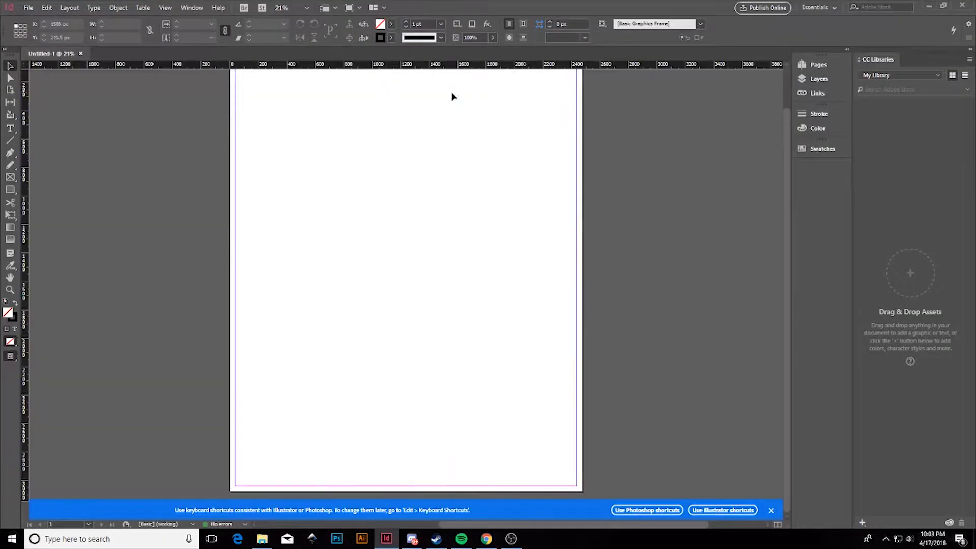
Save the InDesign document as cover template in Game Stuff > Final Quests Rulebook > New Rulebook > Cover.
key(ctrl+s)
scroll(453, 342, down, 2)
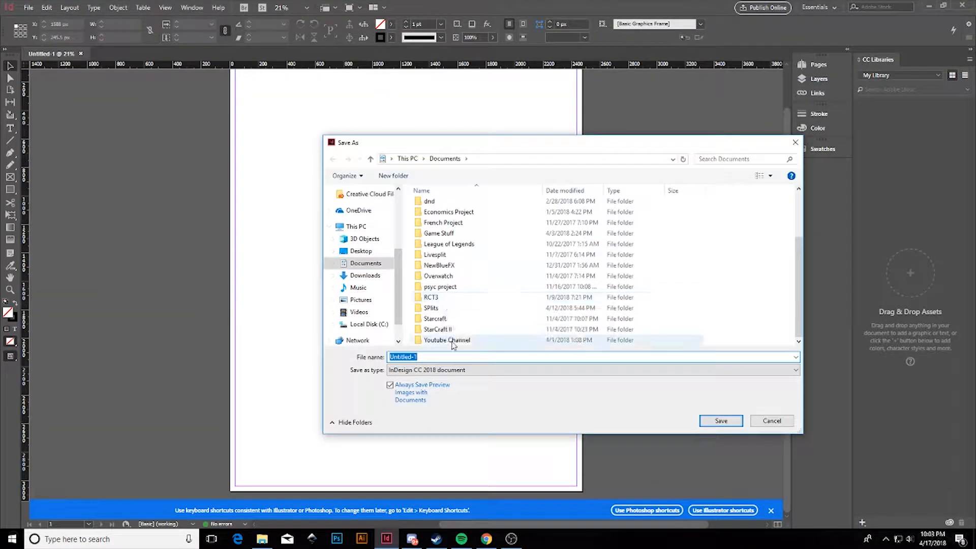
scroll(449, 260, up, 1)
double_click(447, 259)
double_click(443, 218)
double_click(437, 229)
double_click(432, 205)
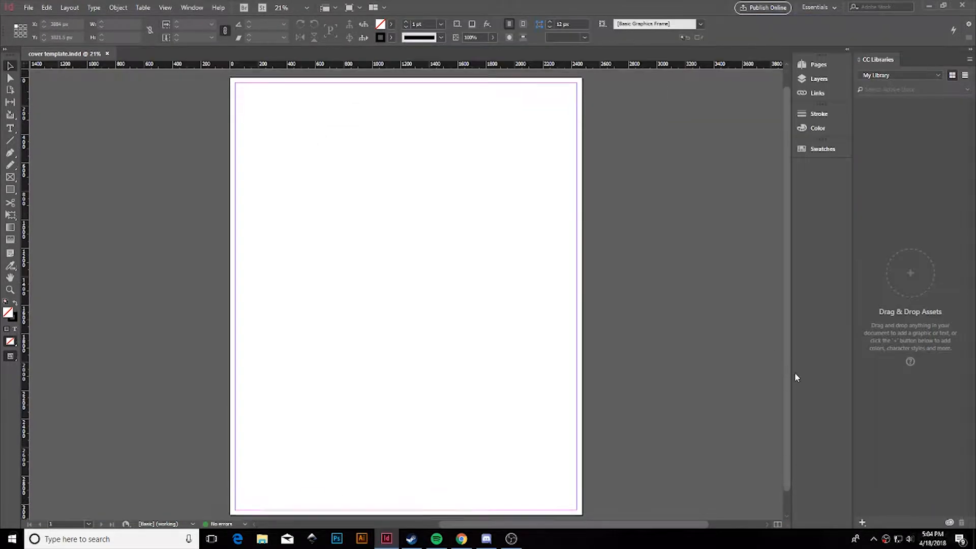
Place the cover artwork on the page.
click(29, 7)
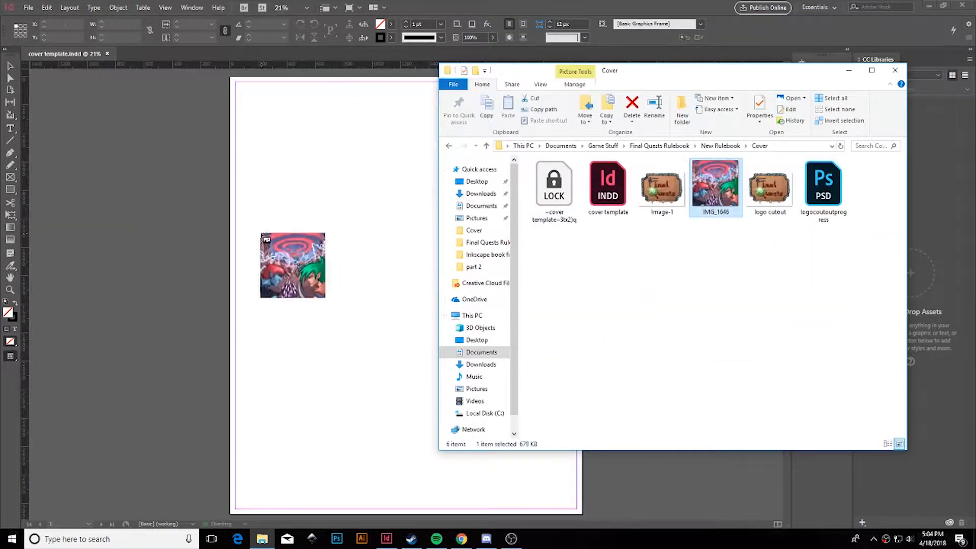
drag(292, 265, 283, 246)
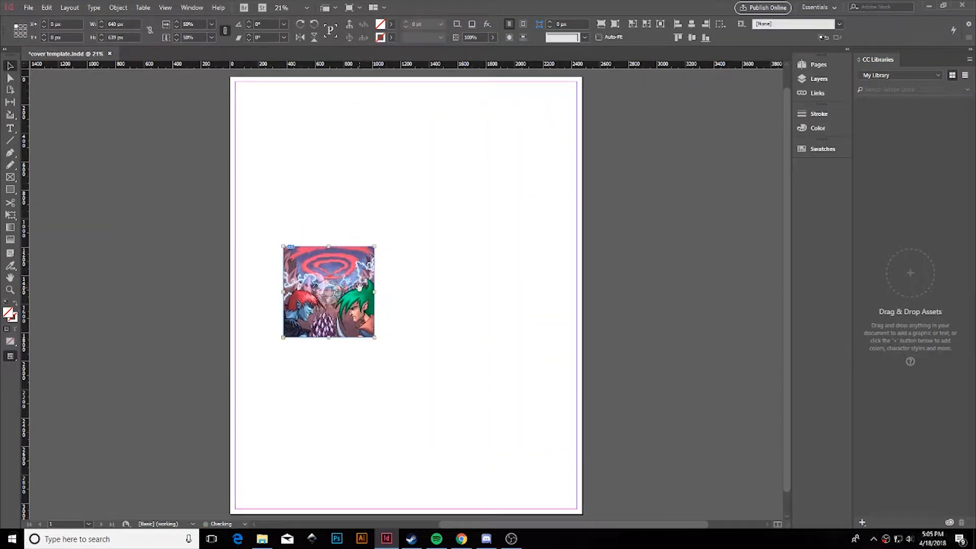
drag(345, 292, 351, 315)
key(ctrl+z)
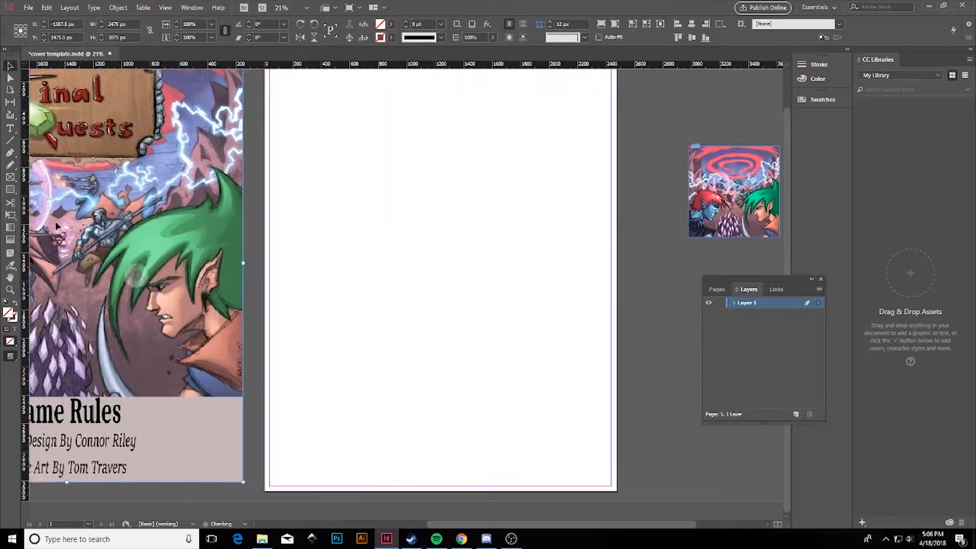
Draw a full-page frame on the blank second page and fill it with brown sampled from the cover art.
drag(266, 69, 619, 493)
key(shift+i)
click(201, 423)
click(346, 405)
click(11, 66)
Recolour the page frame light pink-grey using a variant of the cover's colour theme.
click(656, 432)
drag(583, 525, 537, 529)
scroll(305, 356, up, 1)
scroll(203, 297, down, 1)
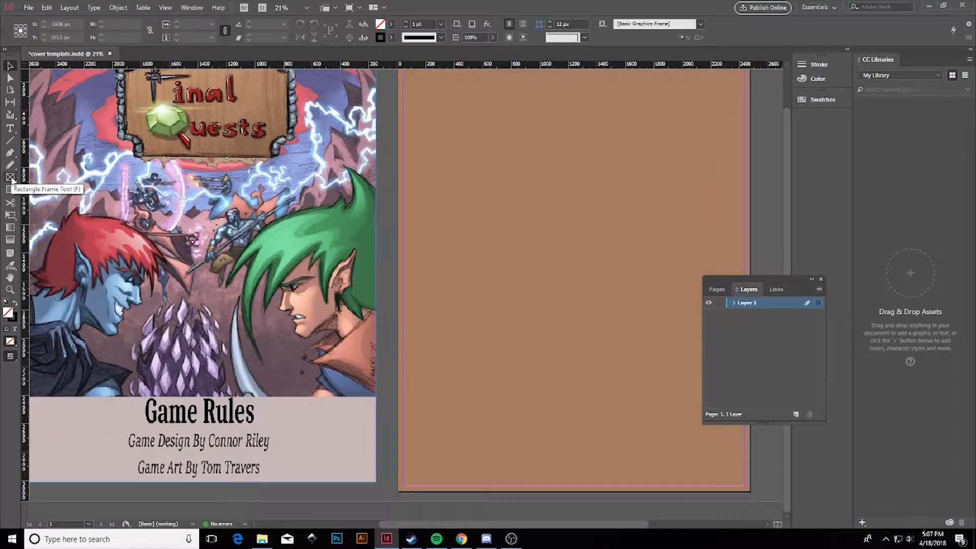
click(309, 465)
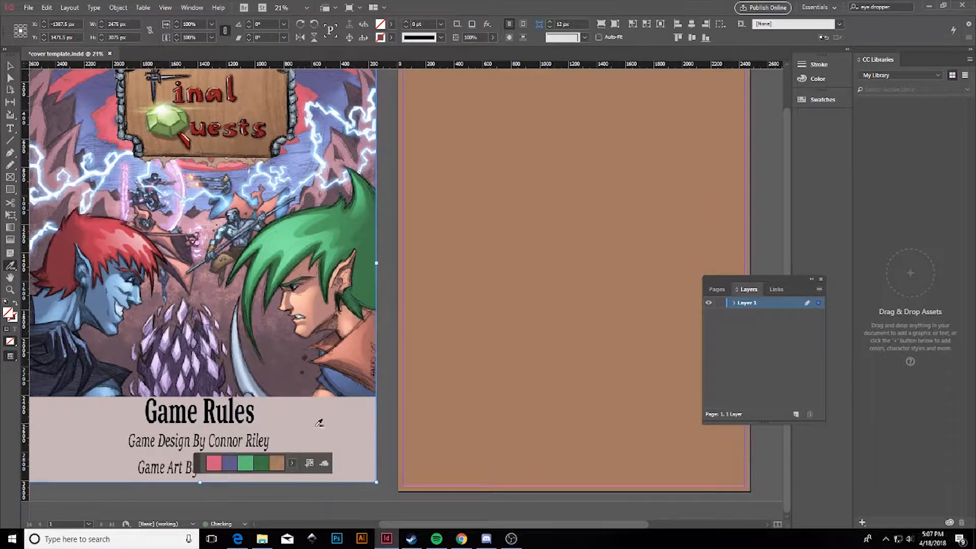
click(214, 465)
click(292, 426)
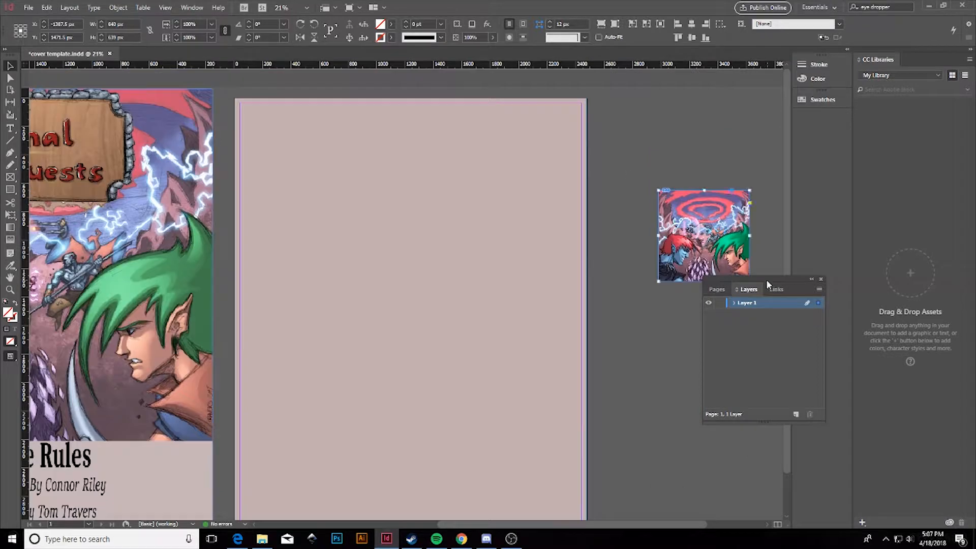
drag(767, 280, 801, 362)
Lock the pink-grey background layer and move it beneath Layer 1.
click(192, 7)
click(813, 348)
click(411, 309)
click(773, 358)
drag(704, 235, 338, 333)
Place the cover artwork on the page and size its frame to 1000 by 1000.
drag(383, 379, 427, 416)
drag(690, 524, 662, 525)
drag(458, 288, 504, 244)
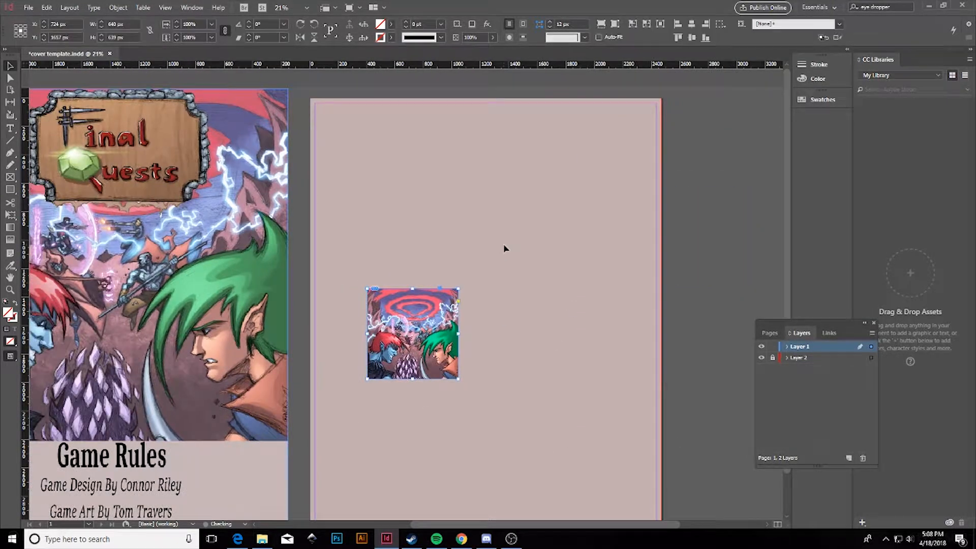
drag(416, 331, 446, 313)
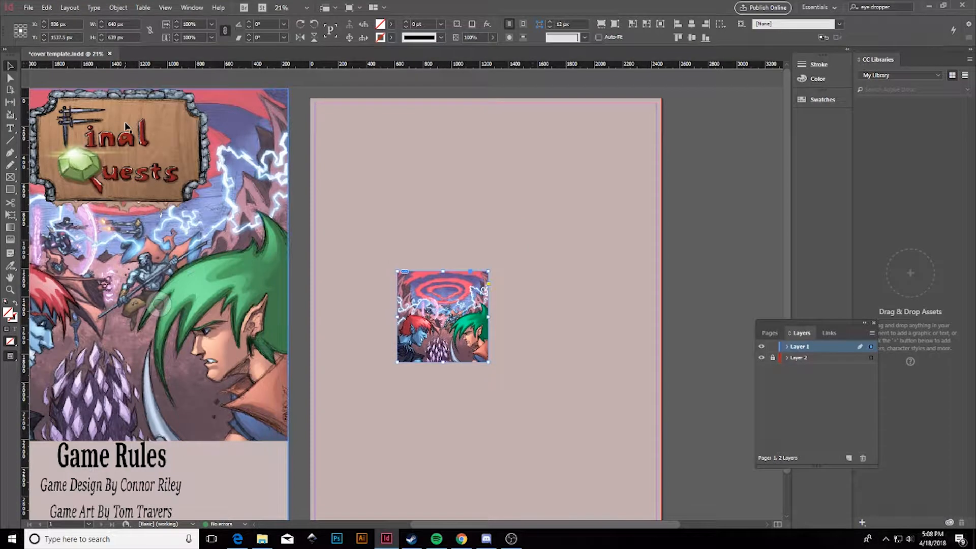
mouse_move(443, 315)
mouse_down()
mouse_move(435, 321)
mouse_move(447, 321)
mouse_up()
click(122, 24)
text(1000)
key(Tab)
text(1000)
key(Return)
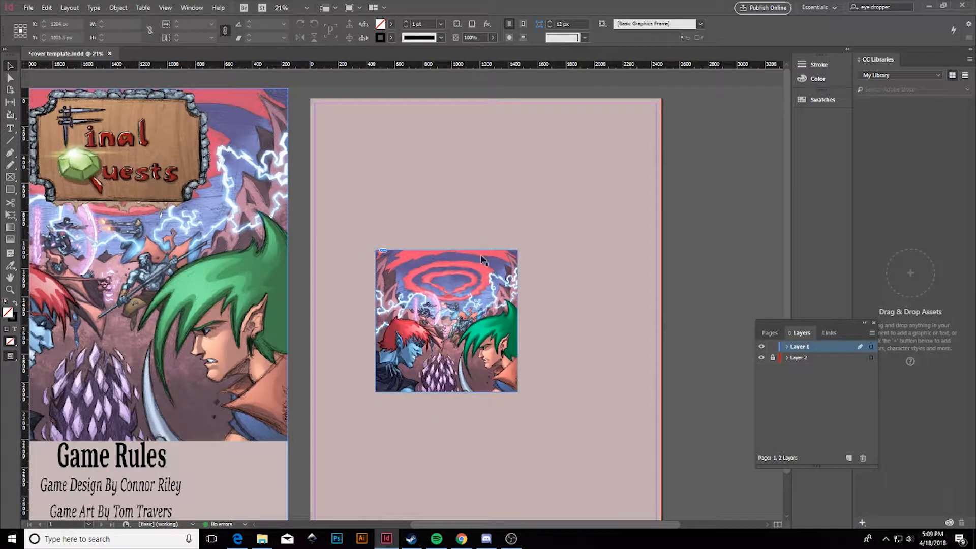
drag(482, 261, 472, 238)
key(Return)
Enlarge the artwork frame to 2000 by 2000.
drag(342, 185, 377, 193)
mouse_move(547, 200)
mouse_down()
mouse_move(518, 183)
mouse_move(561, 212)
mouse_up()
drag(488, 318, 480, 327)
scroll(641, 448, left, 4)
drag(539, 525, 557, 524)
mouse_move(569, 311)
mouse_down()
mouse_move(564, 318)
mouse_move(569, 311)
mouse_up()
click(122, 25)
text(2000)
key(Tab)
text(2000)
drag(538, 525, 556, 525)
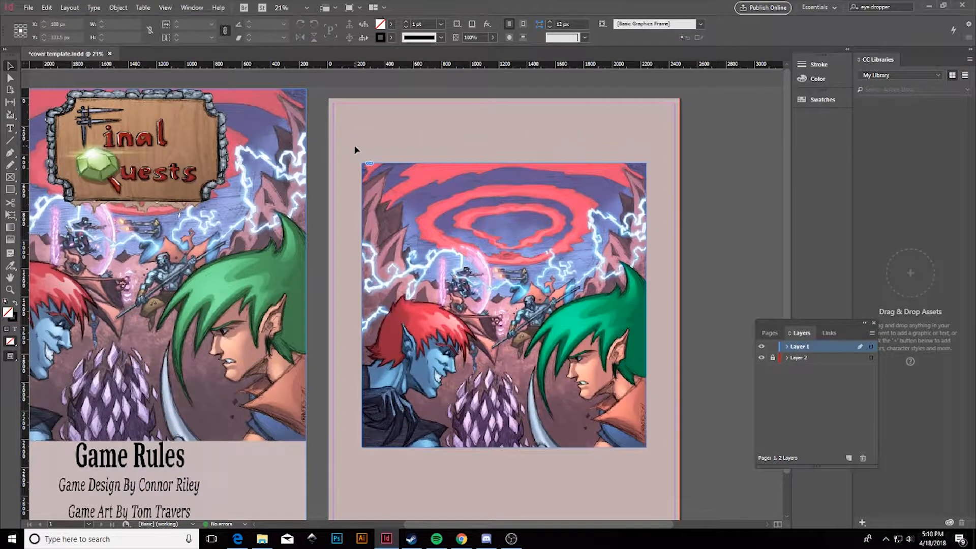
Place the logo cutout image from the Cover folder onto the page over the artwork.
click(262, 538)
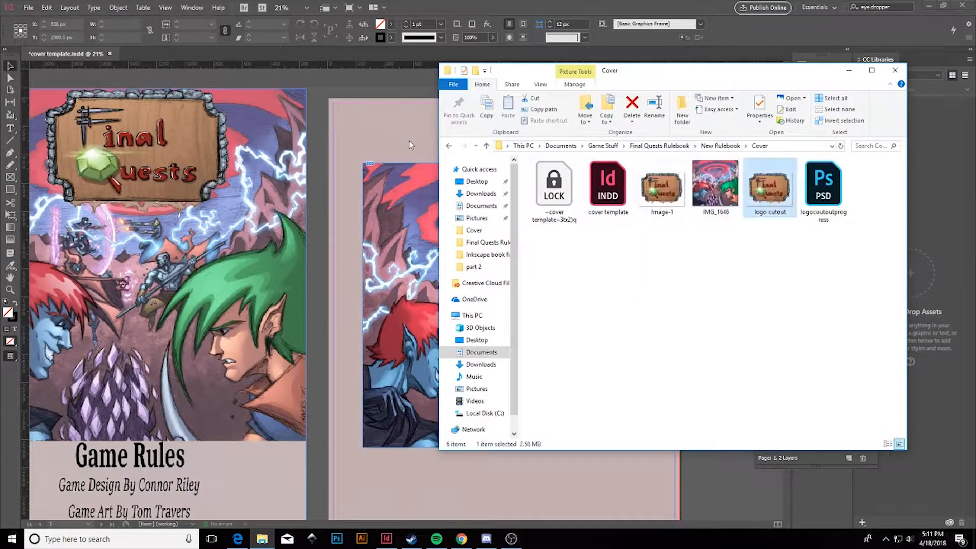
click(356, 150)
drag(490, 210, 489, 171)
drag(647, 328, 619, 291)
key(ctrl+z)
key(ctrl+z)
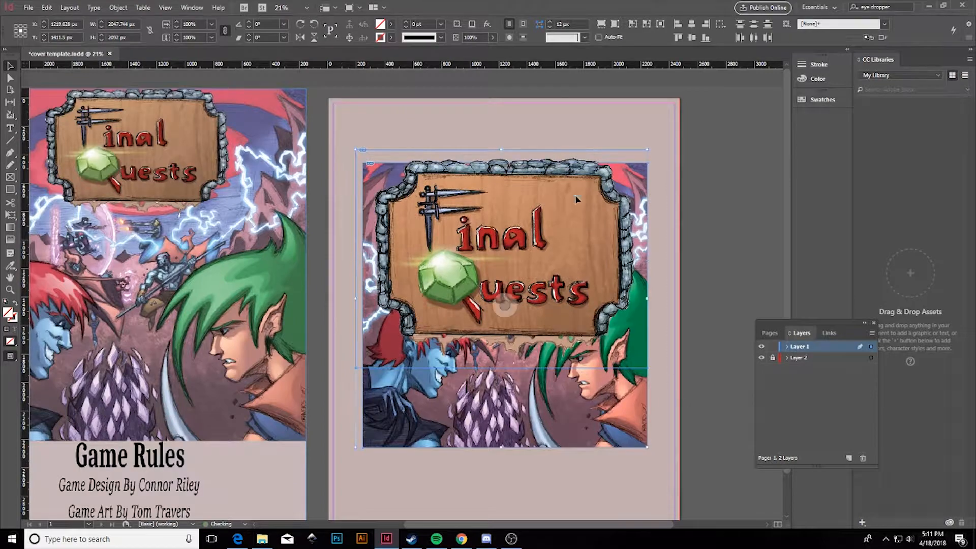
drag(576, 199, 585, 288)
scroll(586, 288, down, 2)
drag(657, 412, 630, 389)
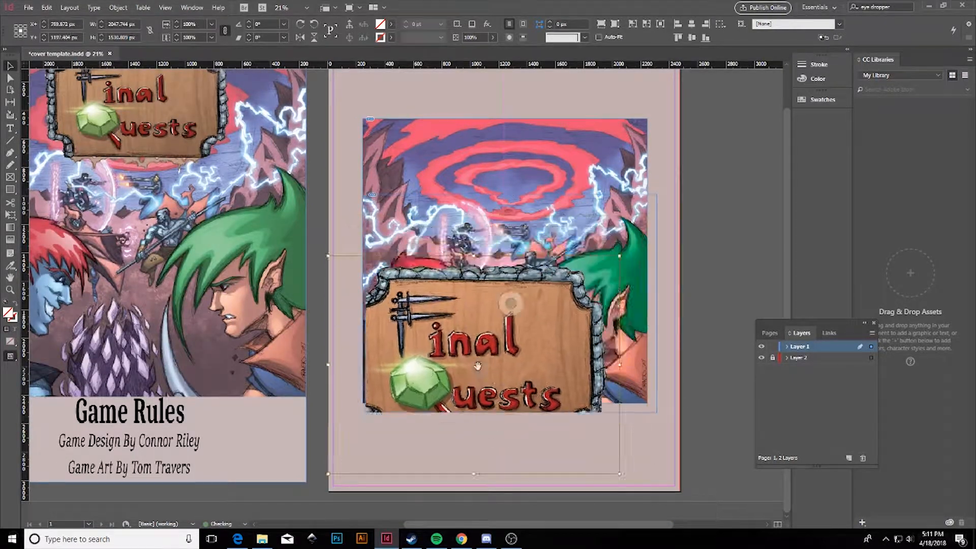
scroll(569, 218, up, 2)
Delete the trial cover artwork and zoom in to check the logo's lower edge.
key(Delete)
drag(537, 326, 528, 217)
click(610, 390)
drag(570, 525, 580, 525)
key(ctrl+equal)
key(ctrl+equal)
key(ctrl+equal)
key(ctrl+minus)
click(336, 538)
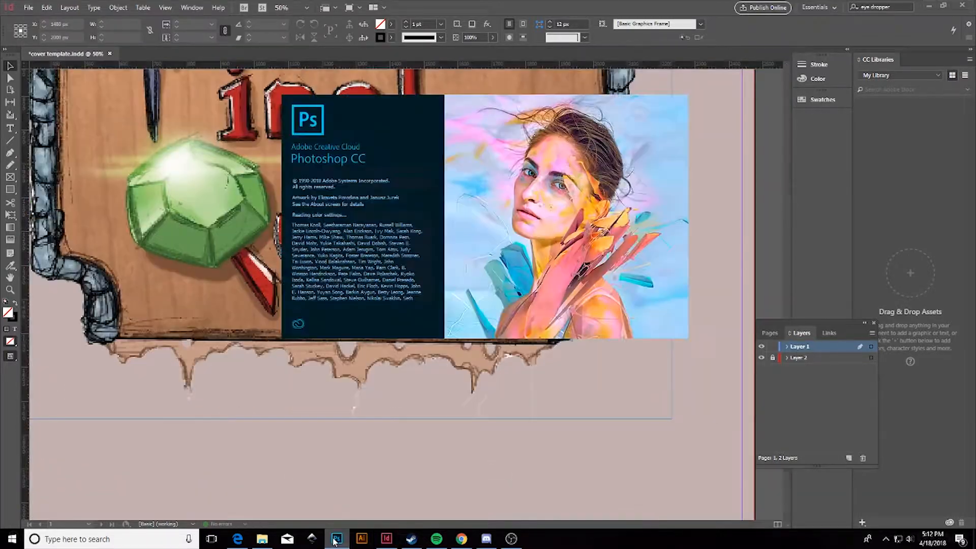
Open logocoutoutprogress.psd and lasso-delete the stray pixels below the drips.
click(397, 249)
key(ctrl+equal)
key(ctrl+equal)
drag(615, 338, 615, 410)
key(shift+l)
key(ctrl+equal)
drag(418, 413, 381, 451)
key(Delete)
drag(396, 524, 434, 525)
drag(475, 447, 519, 445)
mouse_move(445, 524)
mouse_down()
mouse_move(394, 523)
mouse_move(493, 523)
mouse_up()
Zoom in further and delete the leftover drip tip.
key(ctrl+equal)
key(ctrl+equal)
drag(431, 391, 451, 411)
key(Delete)
key(ctrl+minus)
key(ctrl+minus)
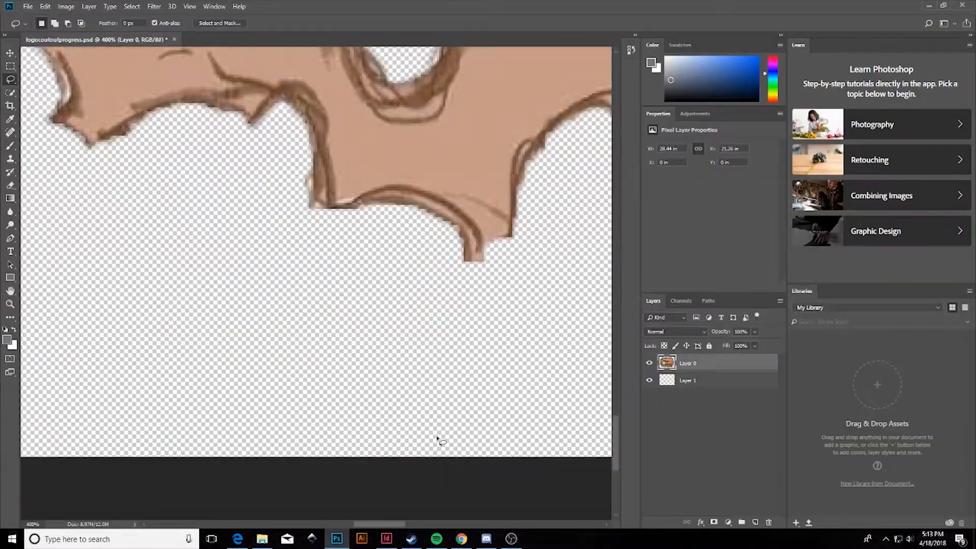
drag(328, 312, 358, 314)
drag(390, 525, 293, 524)
Delete the remaining lassoed areas beneath the other drips and review the whole logo.
key(ctrl+minus)
key(ctrl+equal)
drag(441, 347, 438, 347)
key(Delete)
drag(303, 525, 449, 523)
key(ctrl+minus)
key(ctrl+minus)
key(ctrl+minus)
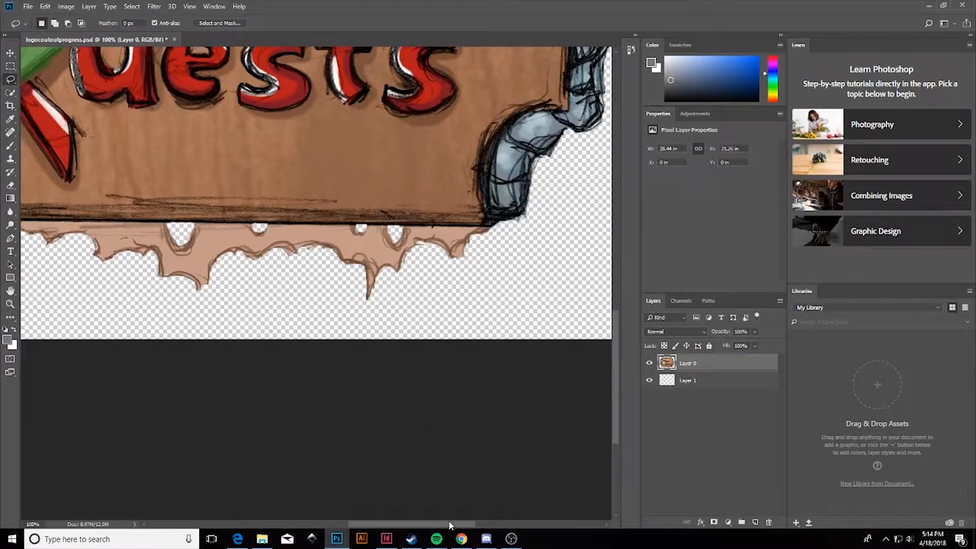
key(ctrl+equal)
key(ctrl+equal)
key(ctrl+equal)
mouse_move(396, 349)
mouse_down()
mouse_move(364, 395)
mouse_move(391, 359)
mouse_up()
mouse_move(420, 524)
mouse_down()
mouse_move(448, 522)
mouse_move(370, 524)
mouse_up()
drag(273, 316, 308, 318)
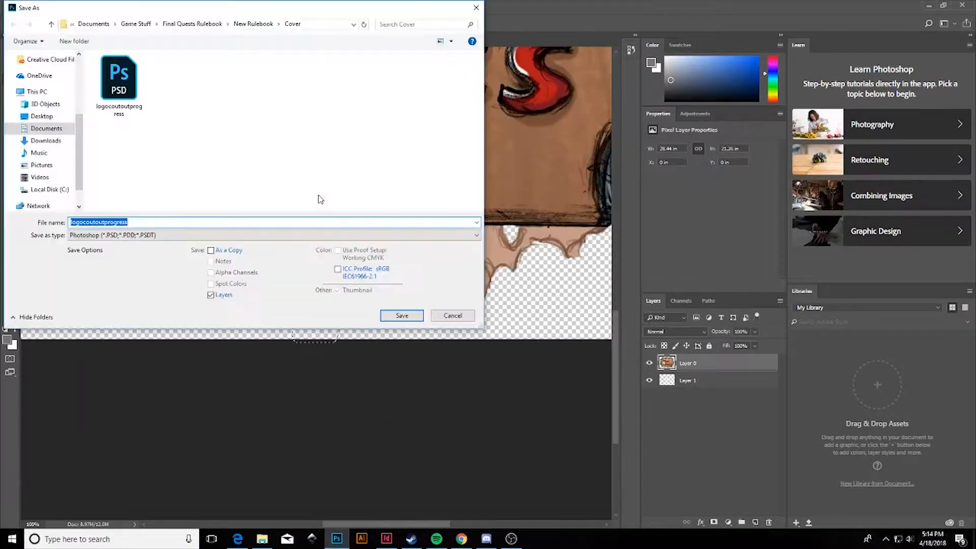
Save the cleaned sign as finalquestscutoutpart3 and drop it onto the InDesign page.
key(Return)
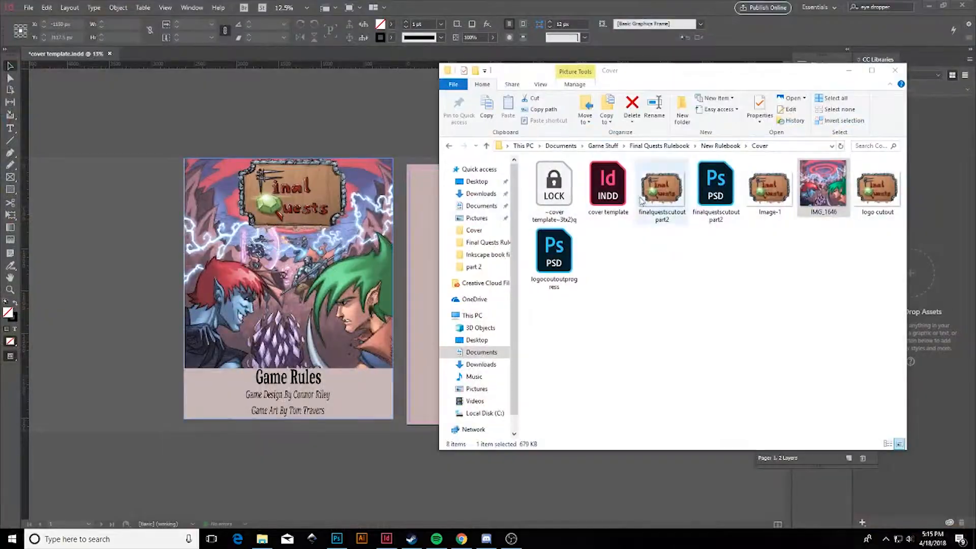
drag(642, 201, 555, 305)
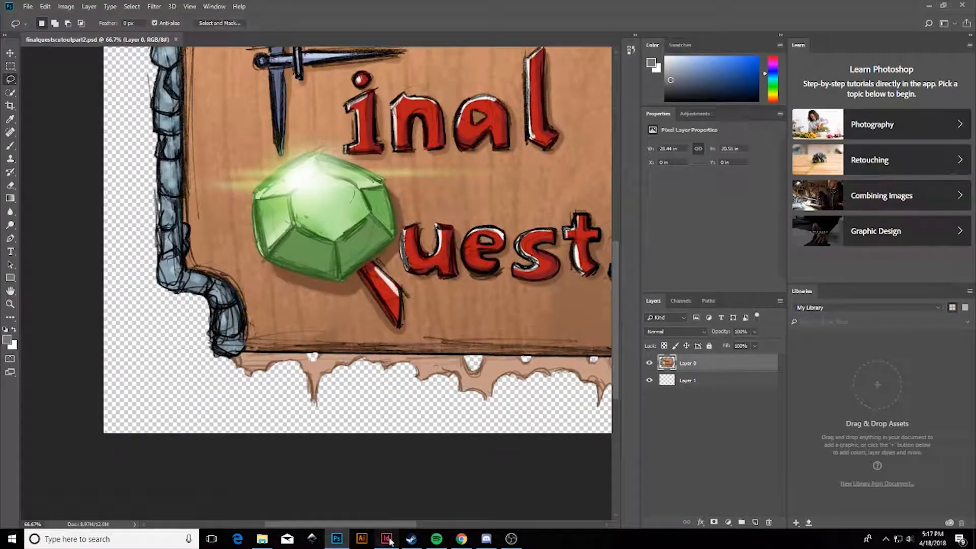
click(388, 539)
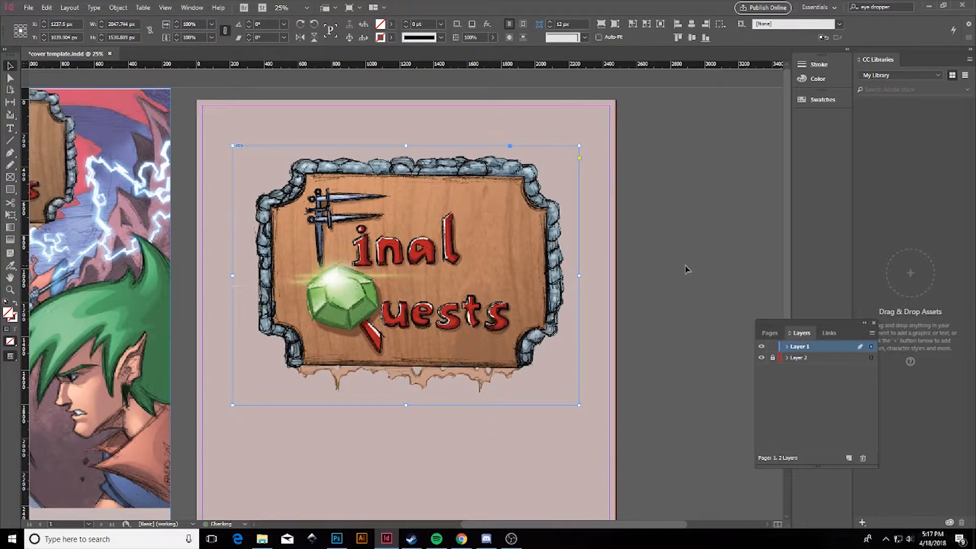
Pull a vertical guide, trim the leftover stone edge from the sign, and re-save it as PNG.
click(165, 8)
mouse_move(221, 213)
drag(24, 84, 188, 84)
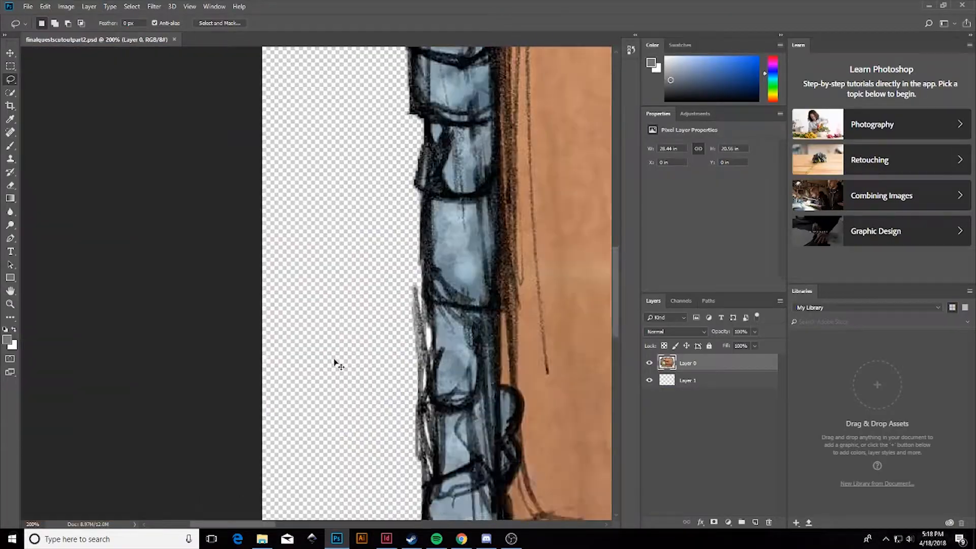
drag(334, 364, 357, 180)
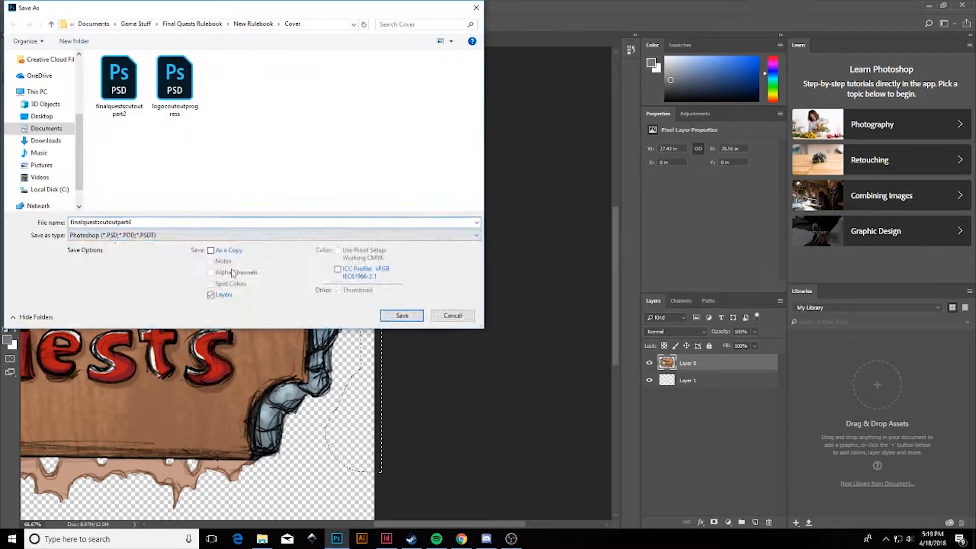
click(399, 316)
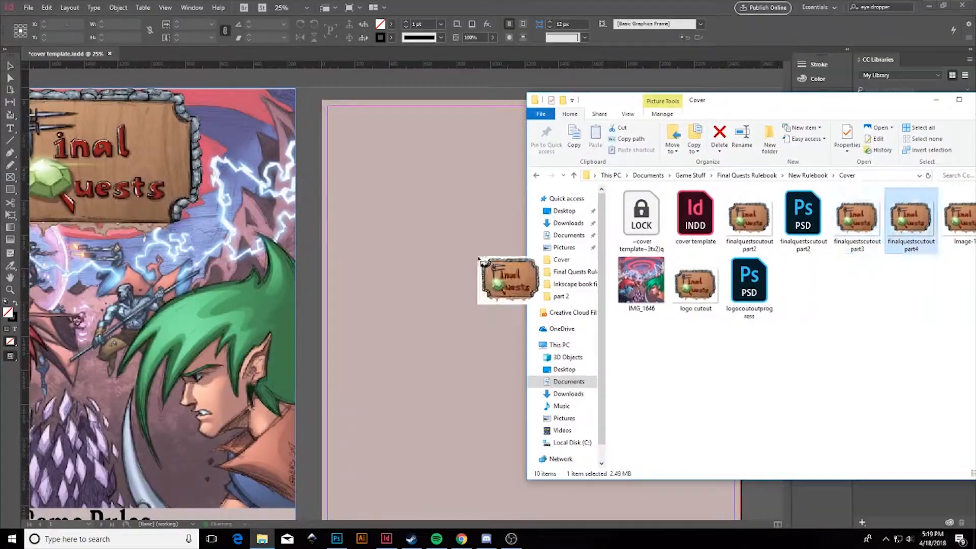
Place the updated Final Quests sign on the rules page and move it near the top.
drag(479, 258, 500, 222)
click(364, 185)
drag(529, 526, 539, 525)
drag(540, 305, 533, 286)
Draw a text frame below the logo and type 'Rules of Play'.
key(ctrl+minus)
key(t)
drag(418, 342, 493, 359)
scroll(442, 342, left, 2)
text(Rules of Play)
key(ctrl+equal)
key(ctrl+equal)
key(ctrl+equal)
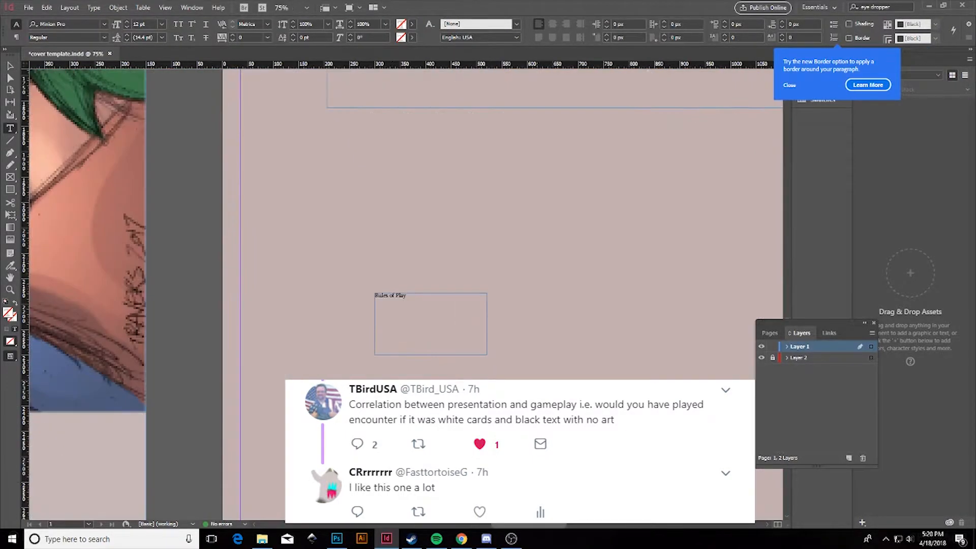
Enlarge the heading's font size, then widen and reposition its text frame.
click(161, 24)
click(145, 140)
click(10, 66)
drag(487, 325, 629, 392)
drag(497, 303, 511, 291)
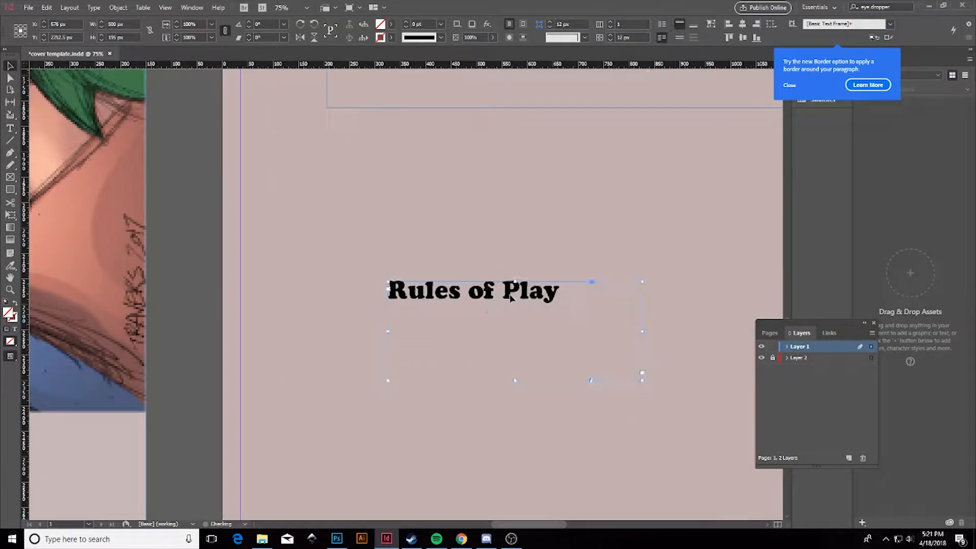
key(ctrl+minus)
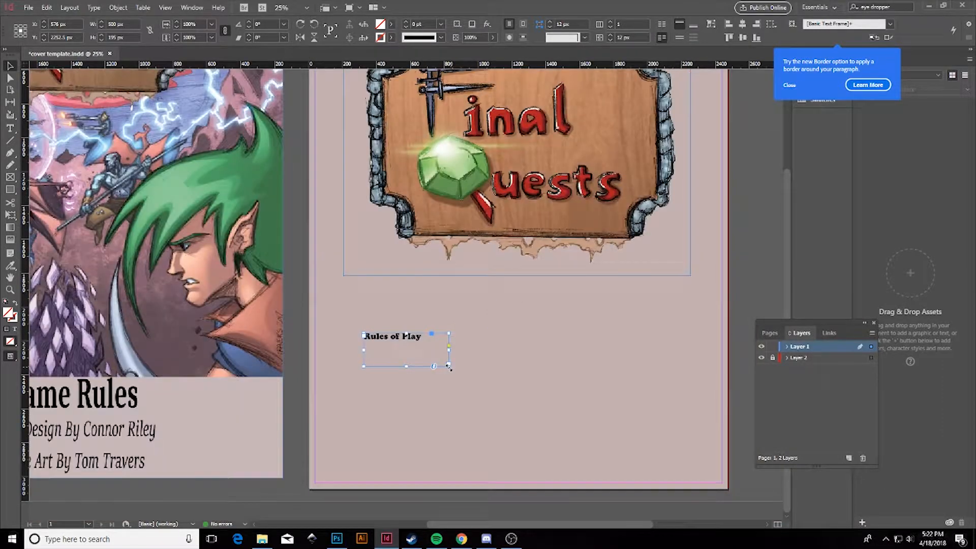
click(162, 24)
Set the Rules of Play heading to 200 pt.
text(200pt)
key(Return)
key(Escape)
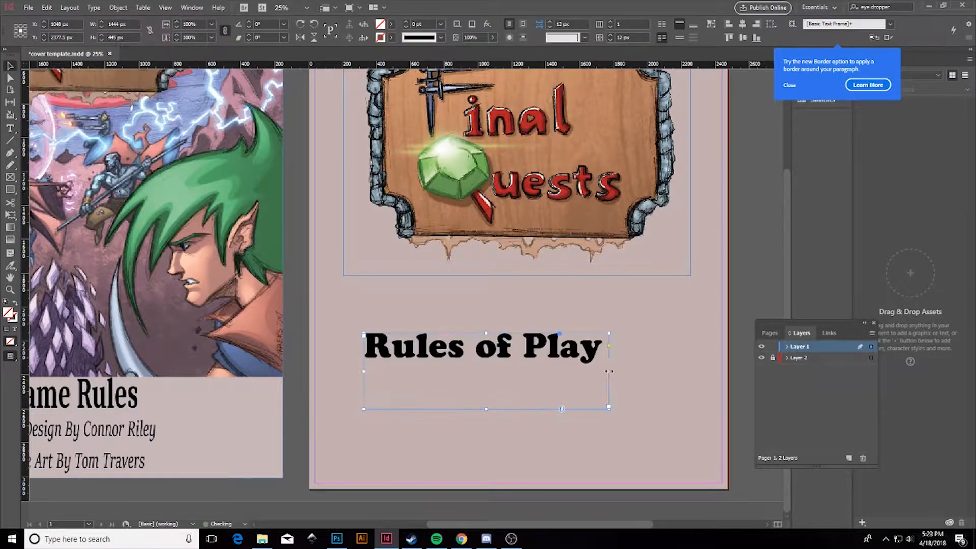
scroll(592, 271, up, 3)
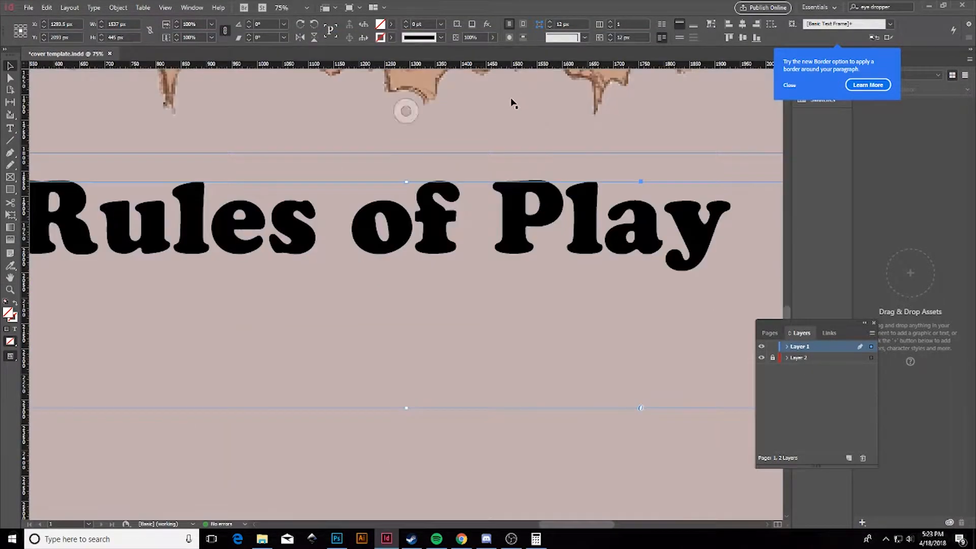
key(ctrl+equal)
key(ctrl+equal)
key(ctrl+equal)
key(ctrl+equal)
key(ctrl+equal)
key(ctrl+equal)
key(ctrl+equal)
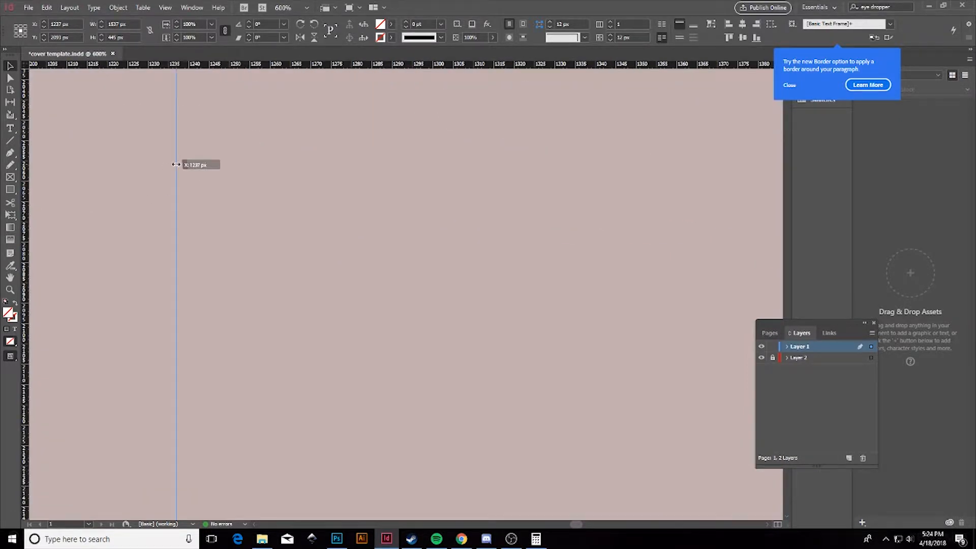
Add a page-centre vertical guide, snap the heading and logo to it, and save.
drag(175, 164, 176, 164)
key(ctrl+minus)
key(ctrl+minus)
key(ctrl+minus)
key(ctrl+minus)
key(ctrl+minus)
key(ctrl+minus)
key(ctrl+minus)
key(ctrl+minus)
key(ctrl+minus)
key(ctrl+minus)
key(ctrl+equal)
drag(429, 375, 421, 375)
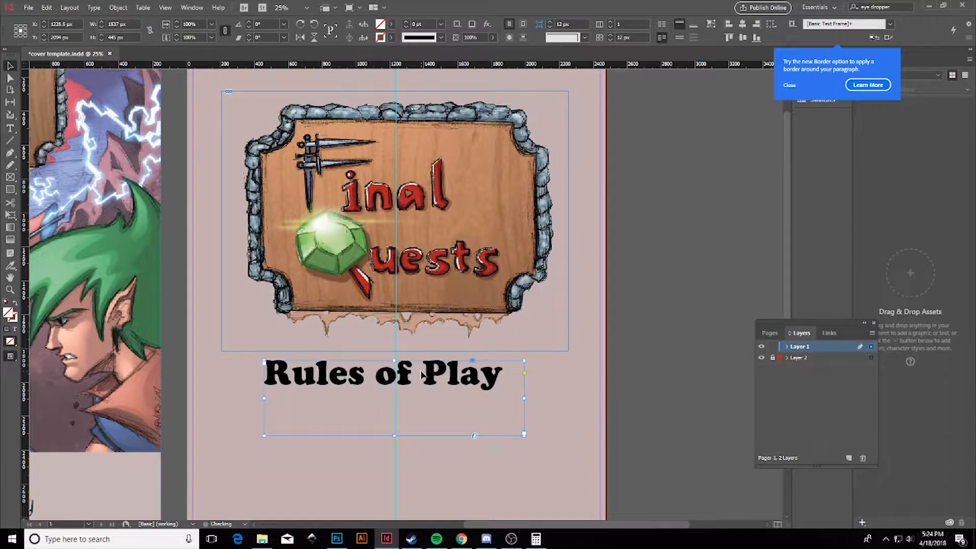
click(623, 217)
click(511, 539)
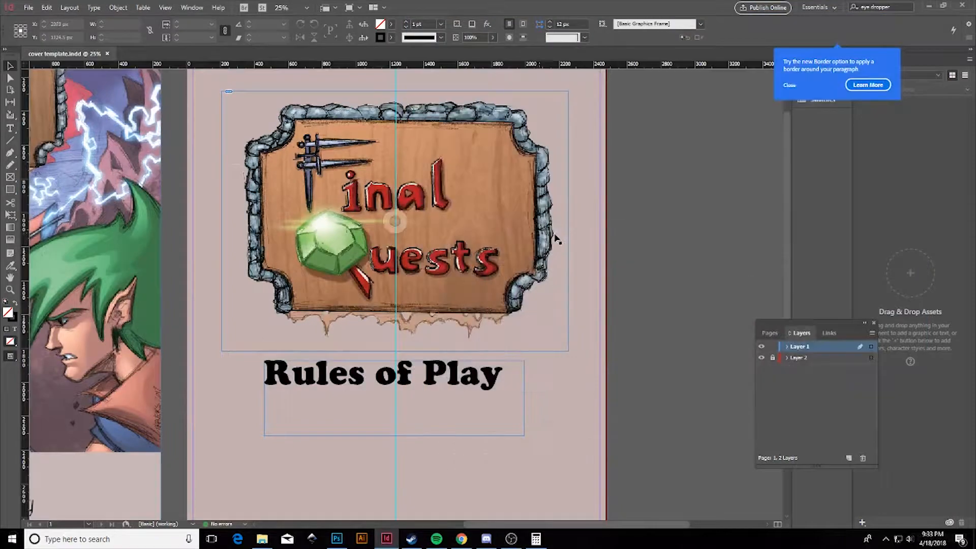
drag(526, 222, 526, 221)
Briefly enter and leave the heading text, then zoom and scroll to review the page.
key(ctrl+minus)
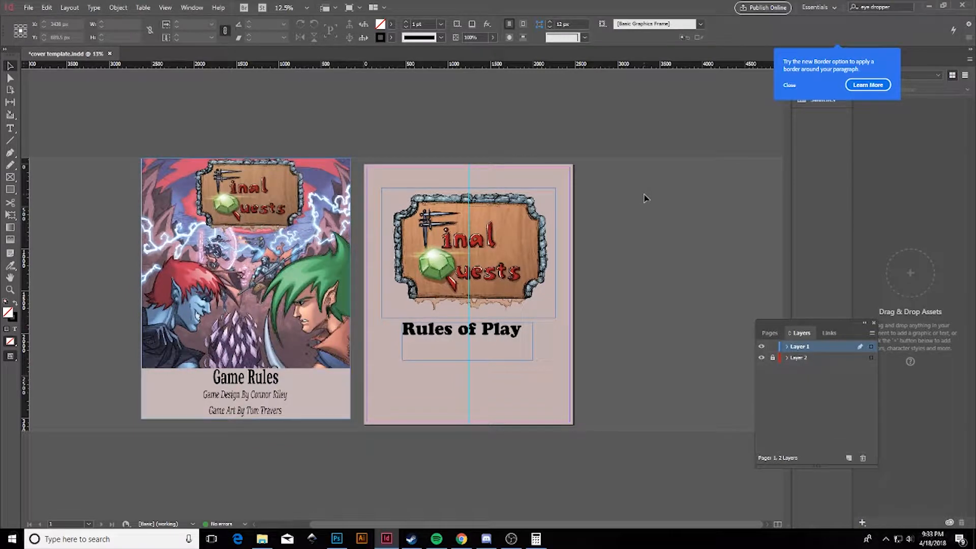
double_click(522, 332)
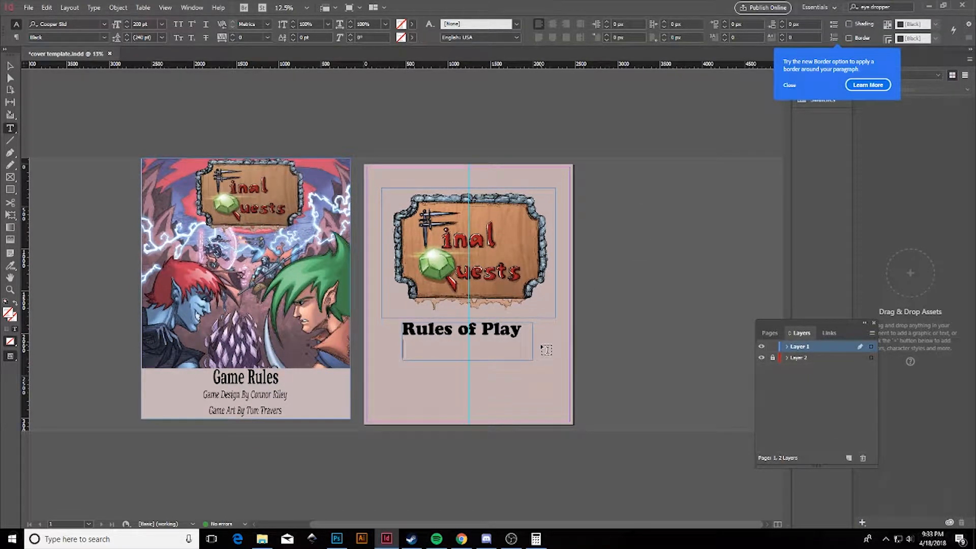
click(10, 65)
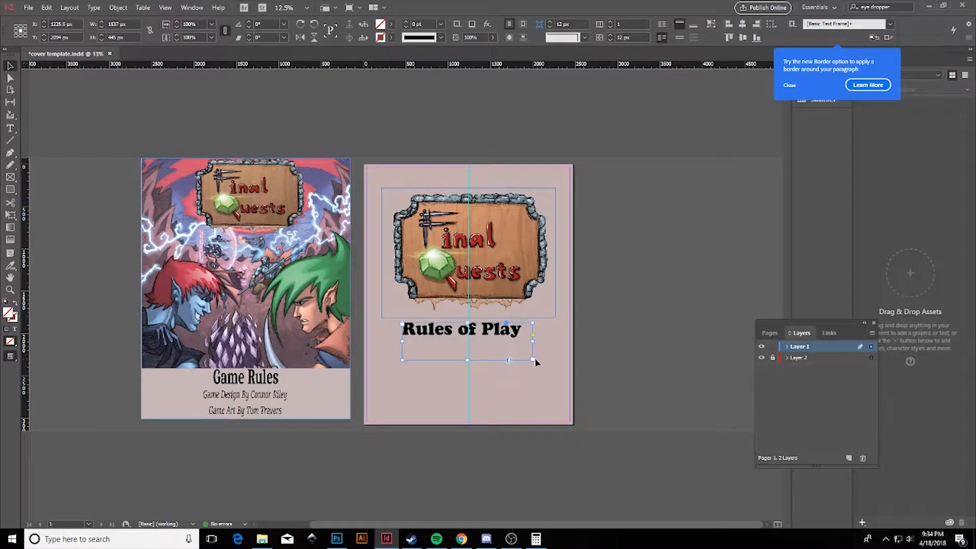
click(550, 324)
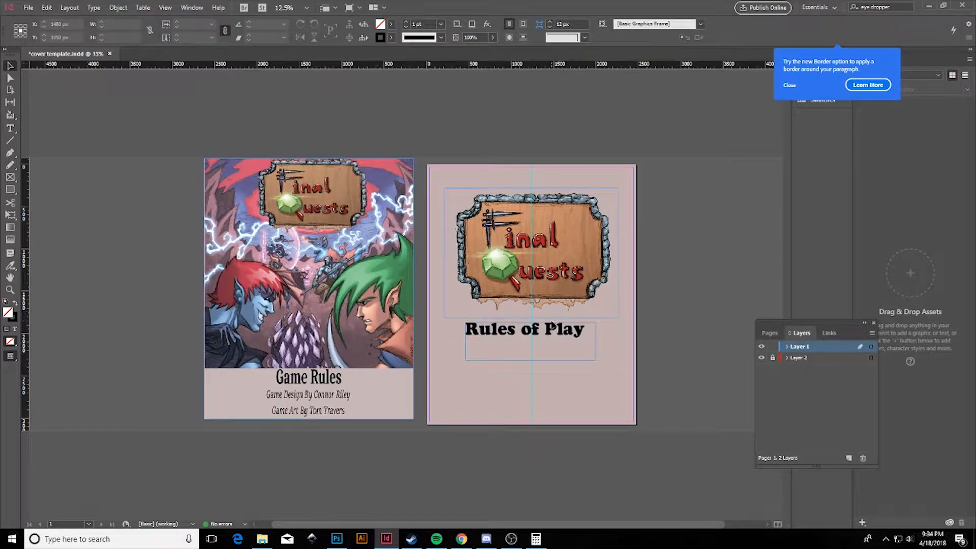
key(ctrl+=)
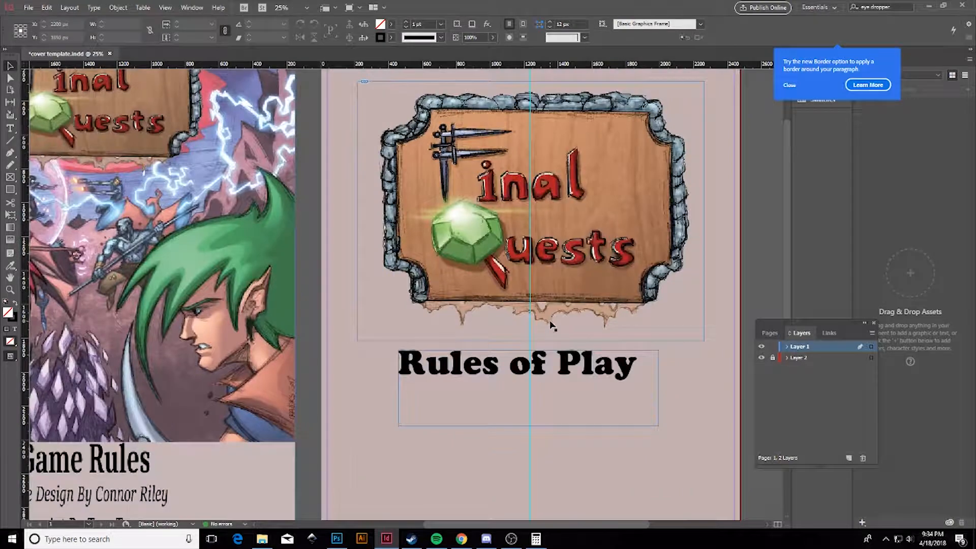
drag(581, 524, 607, 528)
scroll(575, 311, up, 3)
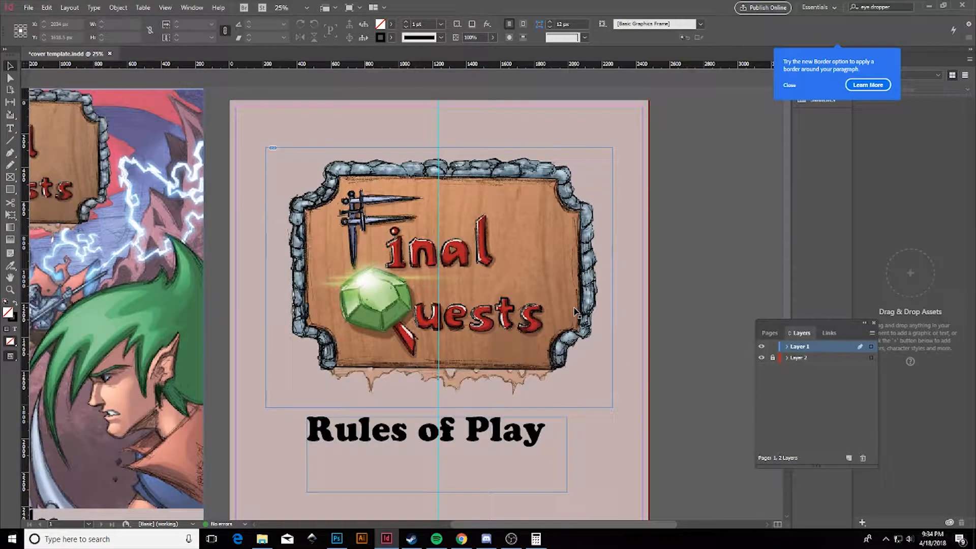
scroll(515, 297, down, 3)
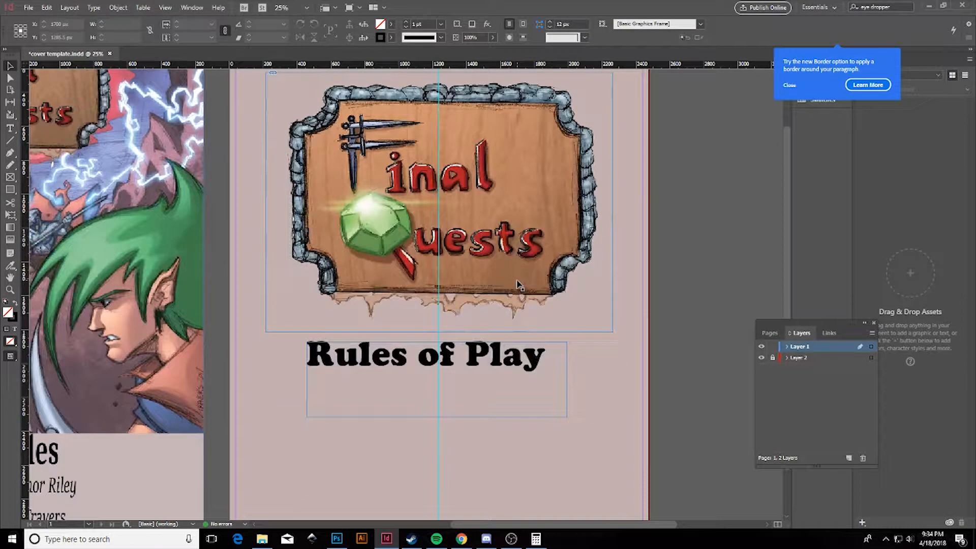
scroll(510, 347, down, 2)
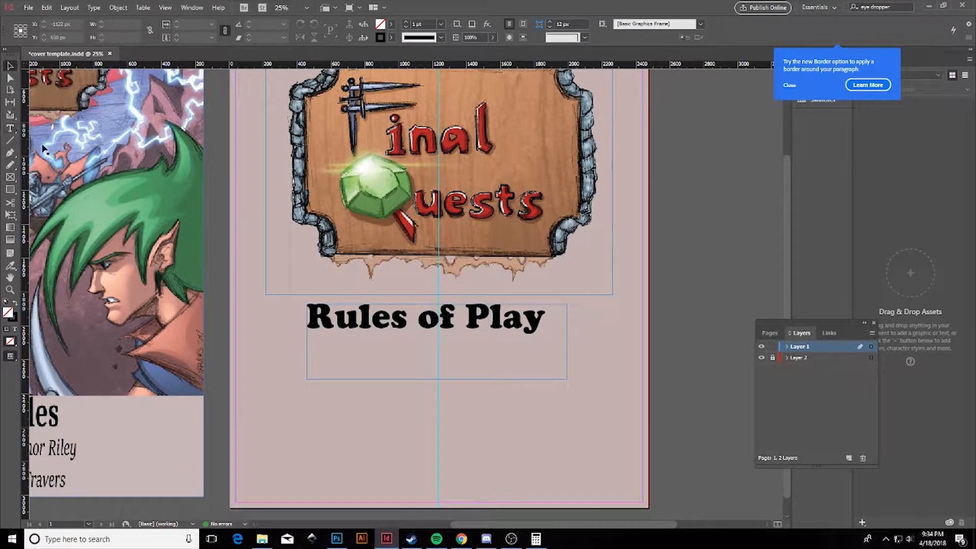
Duplicate the heading below itself and replace its text with 'Art By:' and the artist's name.
key(ctrl+c)
key(ctrl+v)
drag(408, 267, 439, 363)
double_click(530, 375)
drag(542, 374, 308, 366)
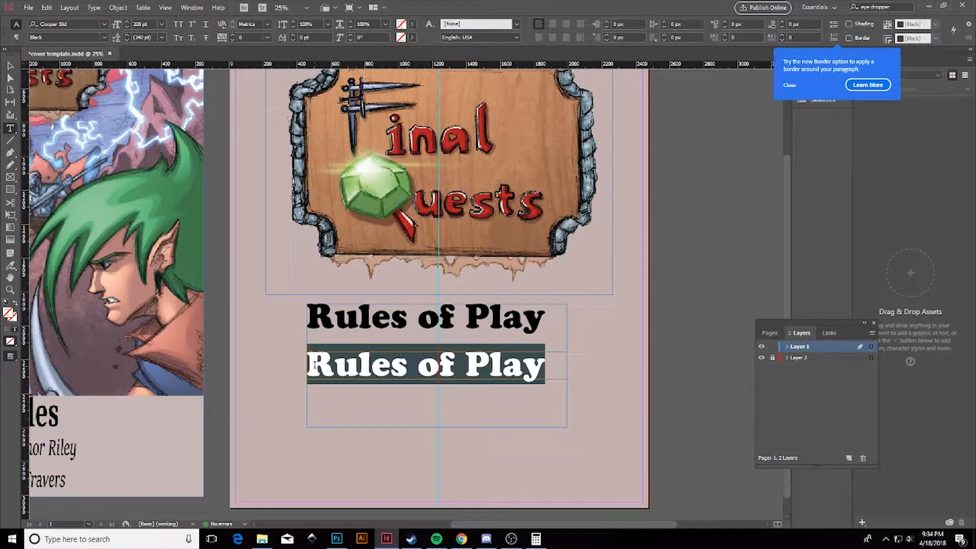
text(Art By)
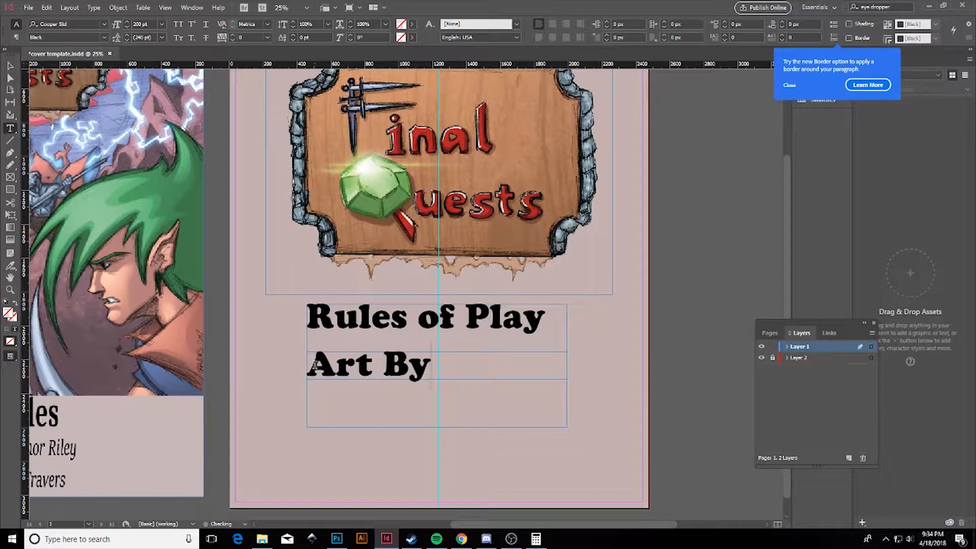
Widen the credit frame to fit one line and nudge it centred under the heading.
key(Escape)
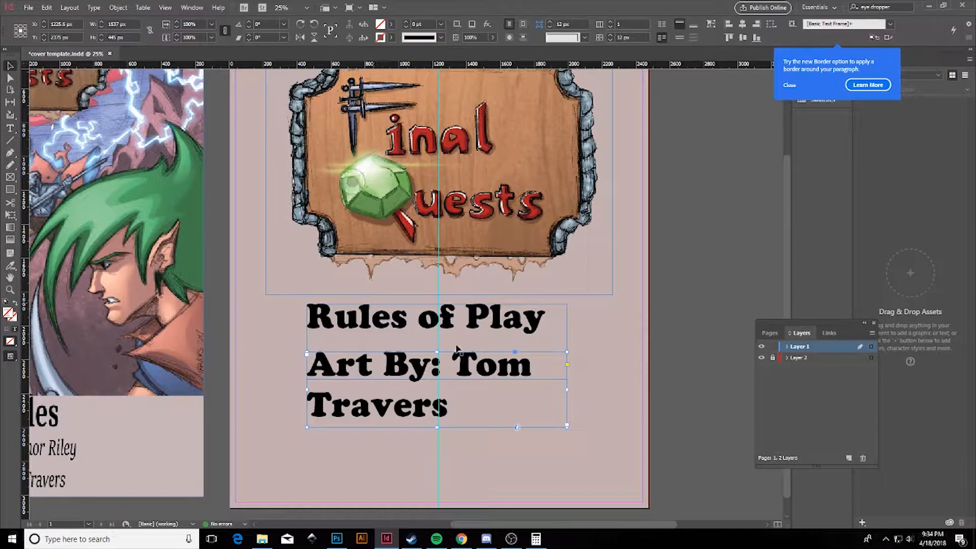
drag(567, 392, 632, 389)
drag(349, 389, 248, 389)
key(Right)
key(Right)
key(Right)
key(shift+Up)
key(shift+Up)
key(shift+Up)
key(shift+Up)
key(Up)
key(Up)
key(Up)
key(Right)
key(Right)
key(Right)
key(Right)
key(Right)
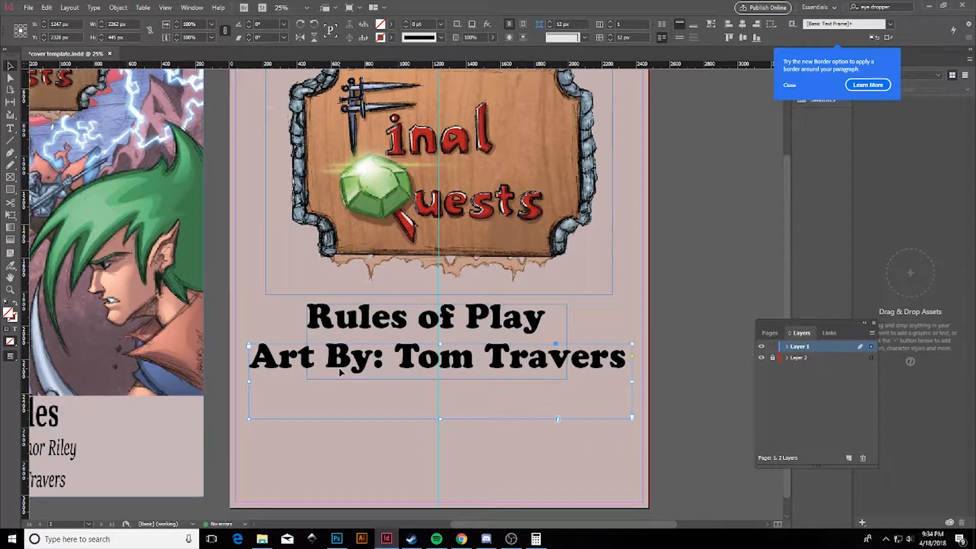
Add 'Game Design By:' and the designer's name on new lines beneath the art credit.
drag(440, 420, 437, 458)
double_click(621, 360)
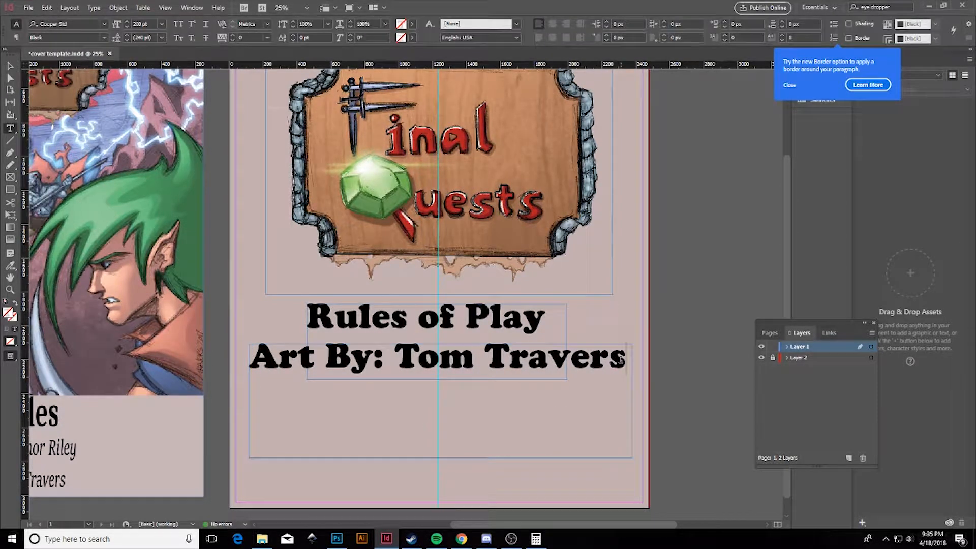
key(Return)
text(Game Design By:)
key(Return)
text(iley)
Try 170, 150 and 125 pt sizes on the game design credit.
drag(494, 443, 241, 389)
click(162, 25)
click(159, 28)
text(170)
key(Return)
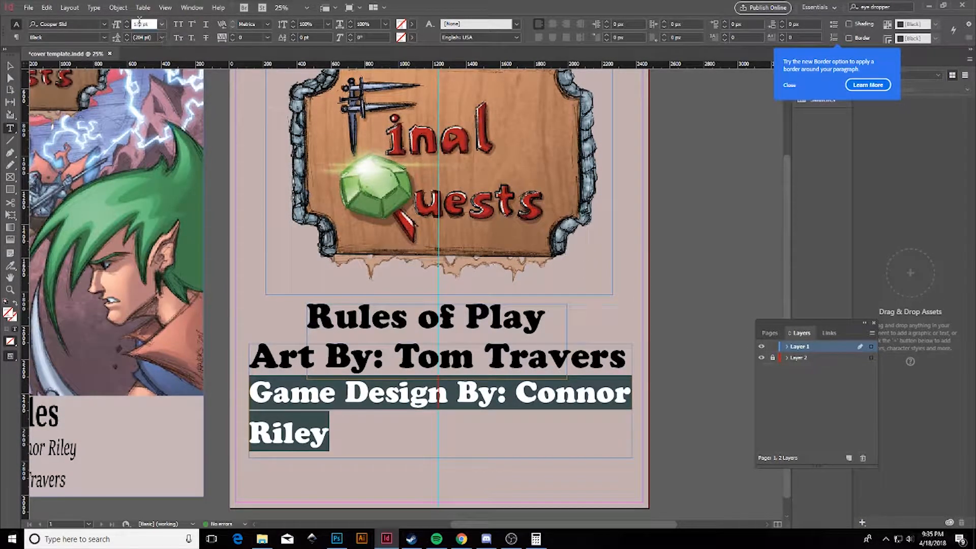
text(150)
key(Return)
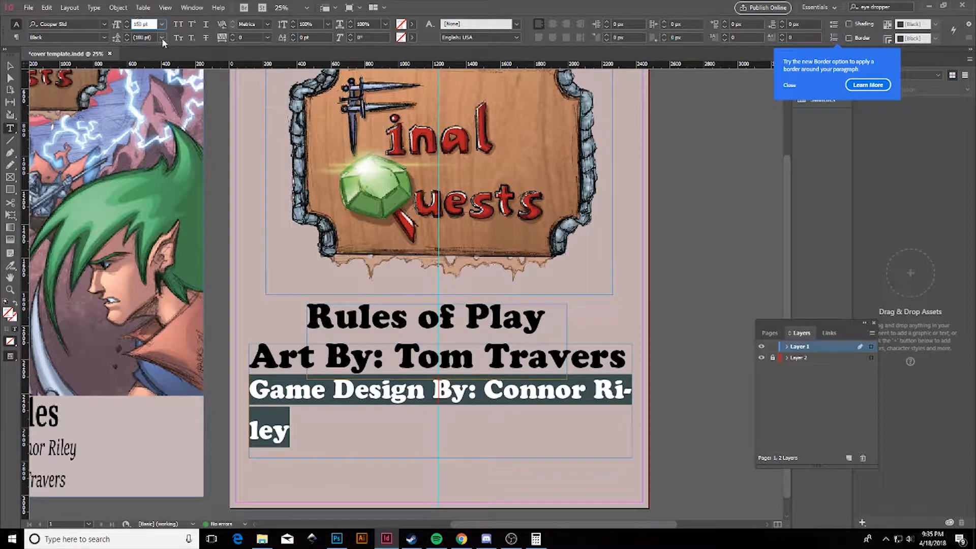
text(125)
key(Return)
Settle the game design credit at 135 pt after testing 130 and 140 pt.
click(144, 26)
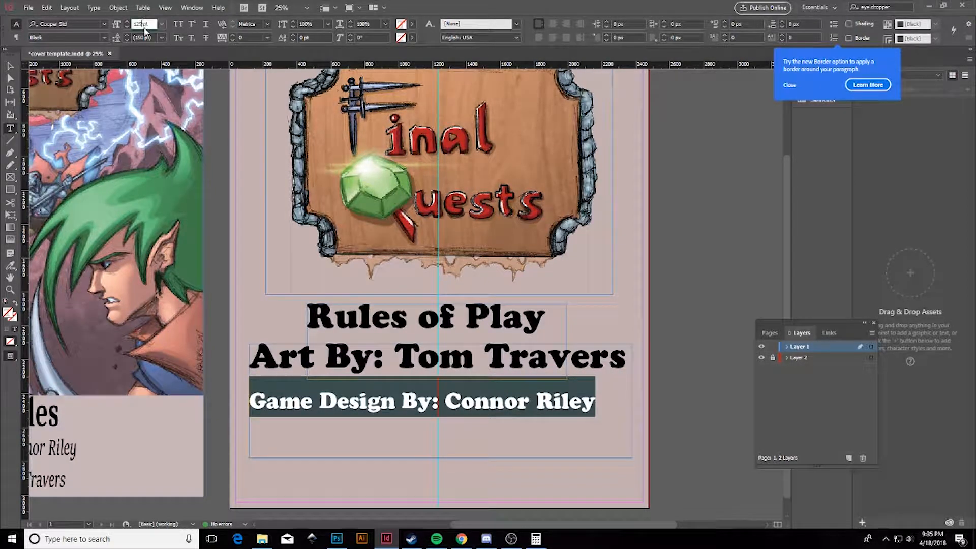
text(130)
key(Return)
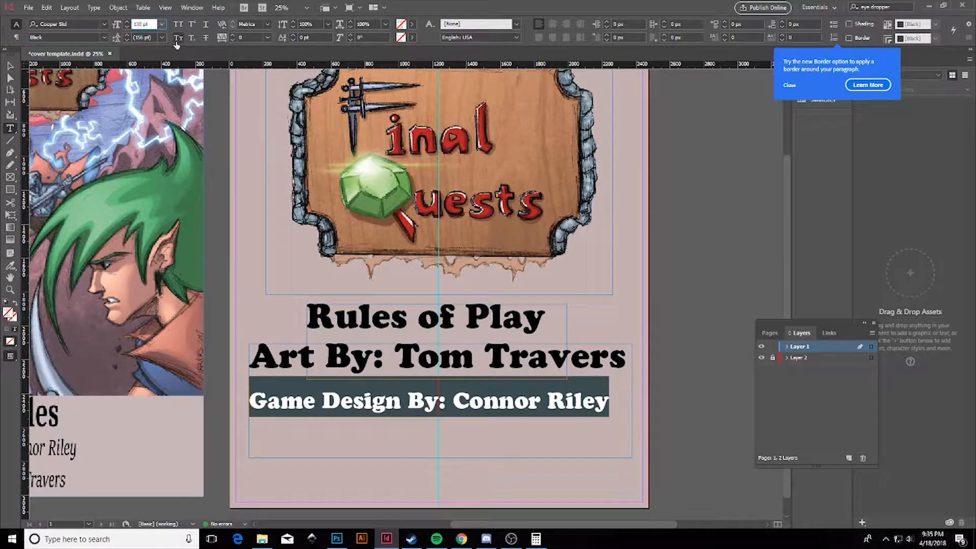
text(140)
key(Return)
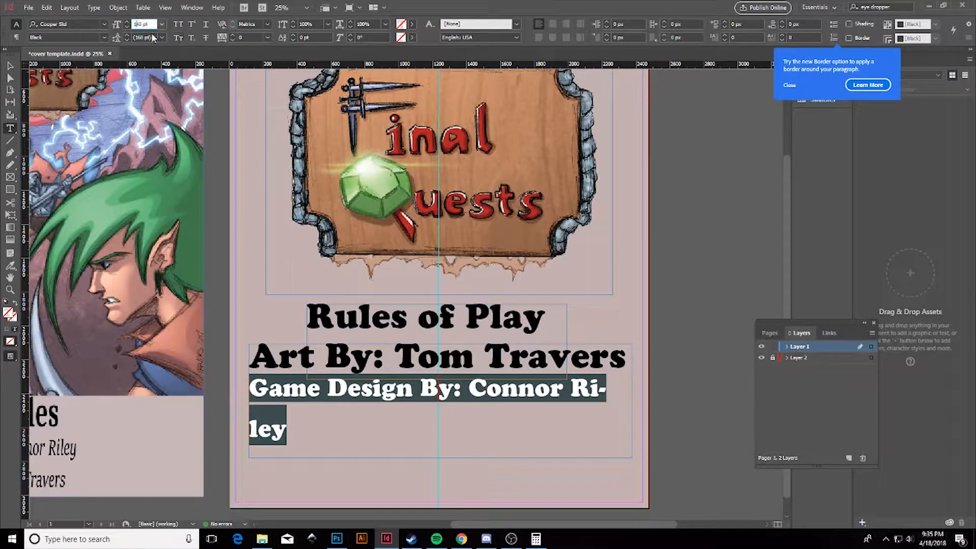
key(BackSpace)
text(35)
key(Return)
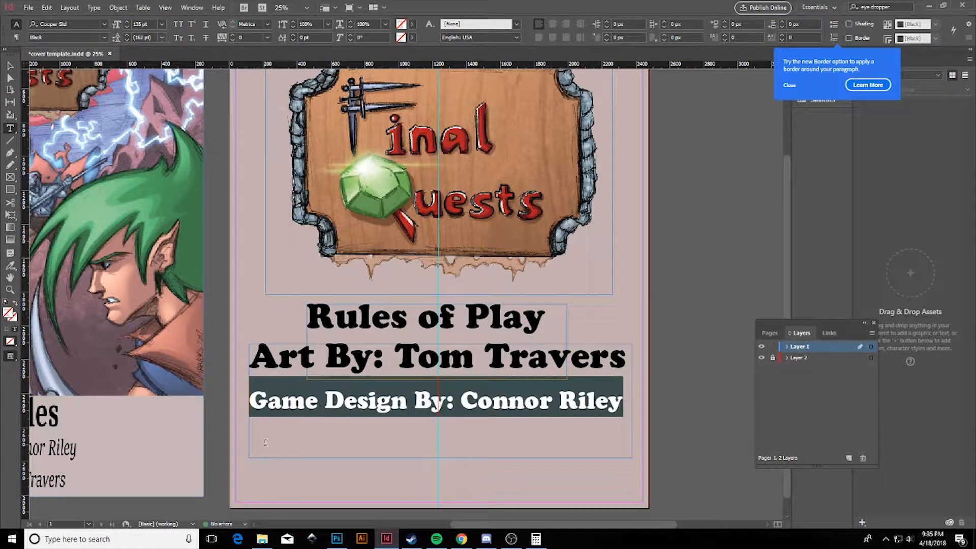
Move the FGG turtle image below the credits.
click(257, 406)
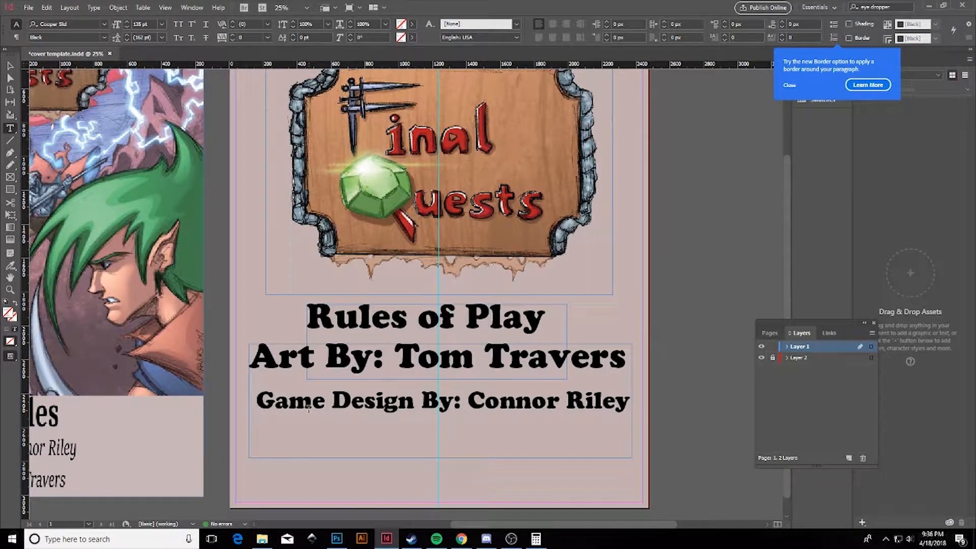
click(15, 66)
scroll(681, 309, down, 1)
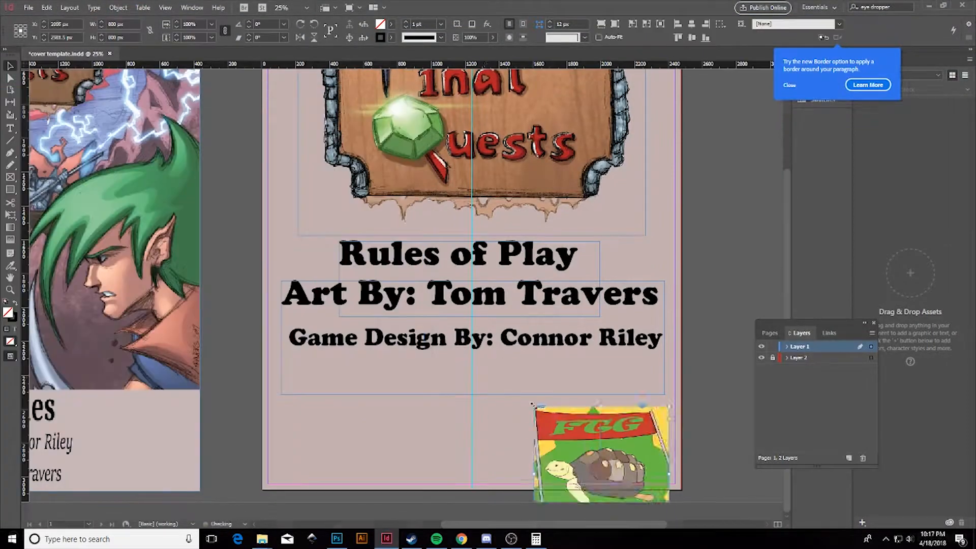
drag(575, 447, 358, 390)
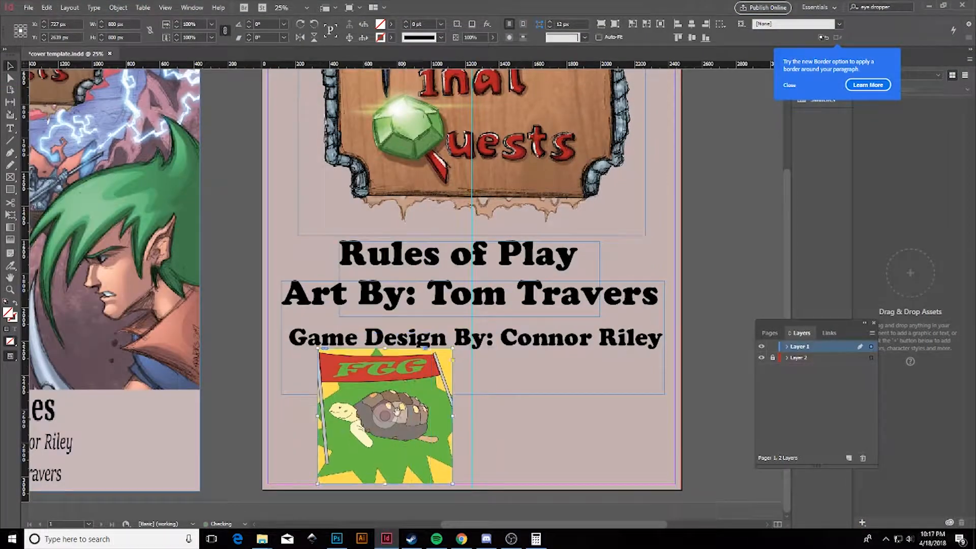
Resize the FGG turtle image to 400 px wide.
click(385, 416)
drag(118, 24, 90, 26)
text(400)
key(Return)
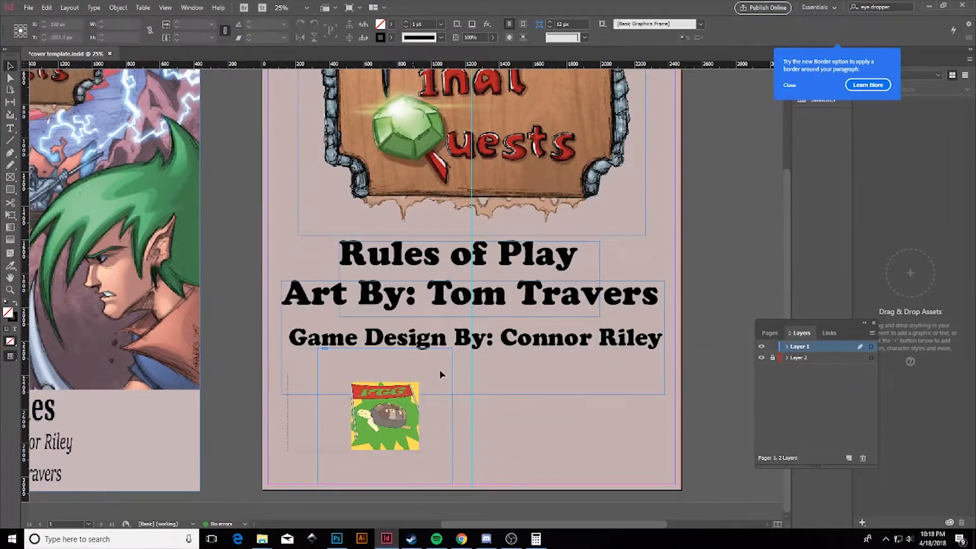
Move the turtle logo into the lower-left area of the rules page.
drag(398, 440, 322, 463)
click(443, 428)
scroll(466, 361, down, 1)
scroll(402, 400, up, 3)
scroll(405, 447, down, 2)
drag(381, 427, 384, 425)
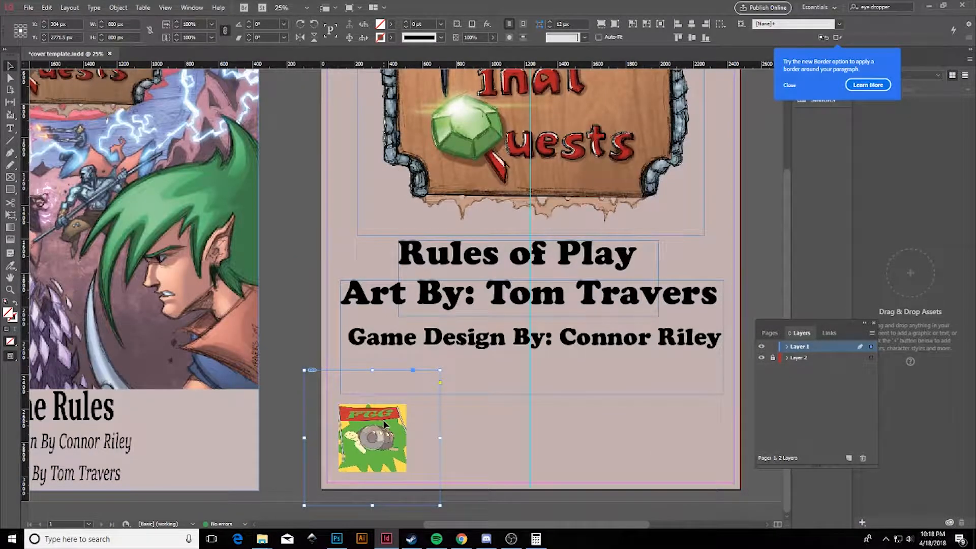
click(772, 291)
scroll(572, 304, up, 3)
scroll(576, 312, down, 1)
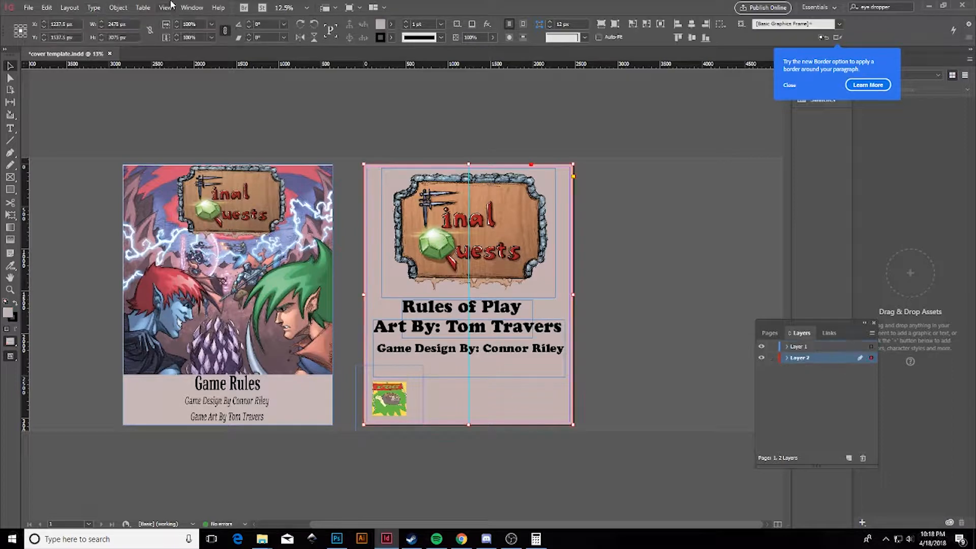
click(185, 8)
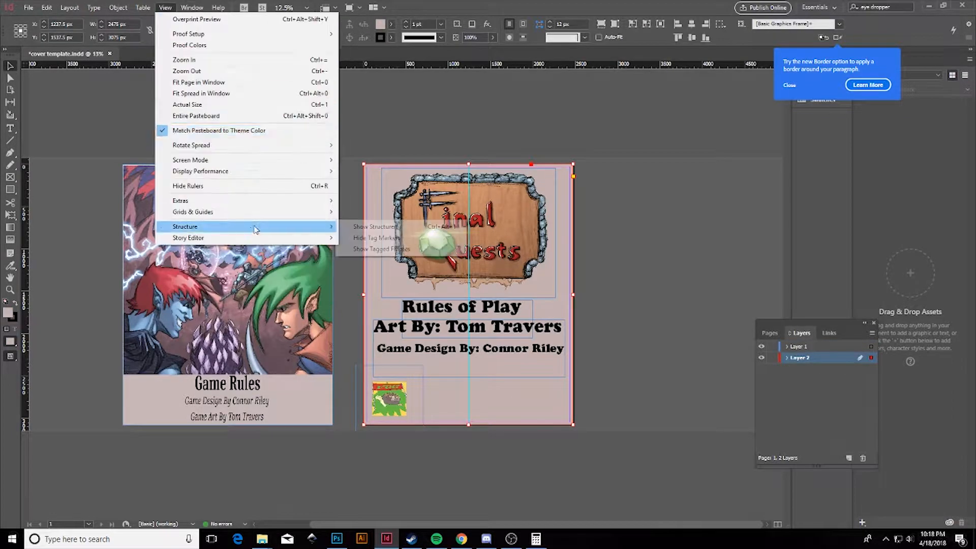
Create a new layer and make Layer 3 the active layer.
click(849, 458)
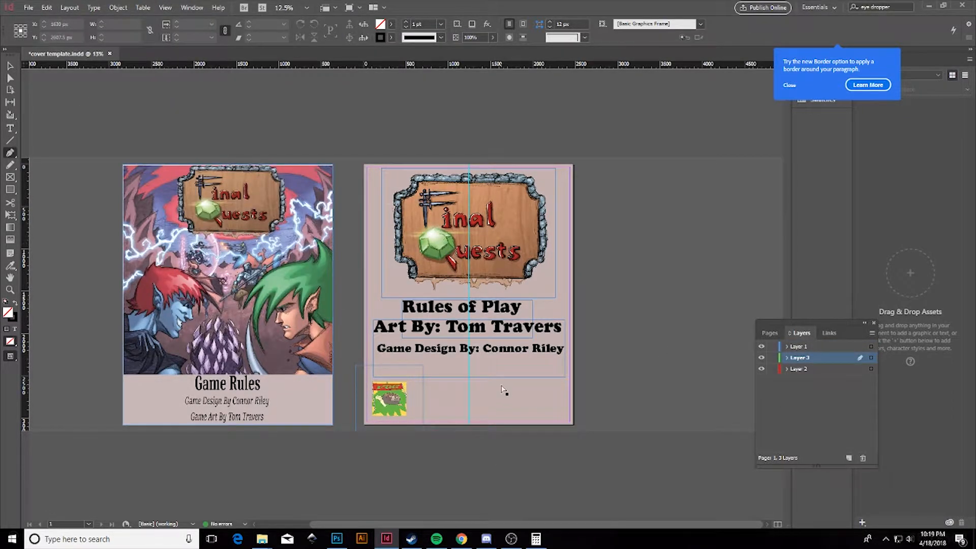
key(ctrl+=)
click(803, 359)
key(ctrl+z)
key(ctrl+z)
key(ctrl+z)
Draw a wavy Pen path along the page's bottom edge and up its right edge.
click(328, 476)
click(353, 481)
drag(394, 478, 422, 479)
drag(605, 477, 642, 465)
click(650, 477)
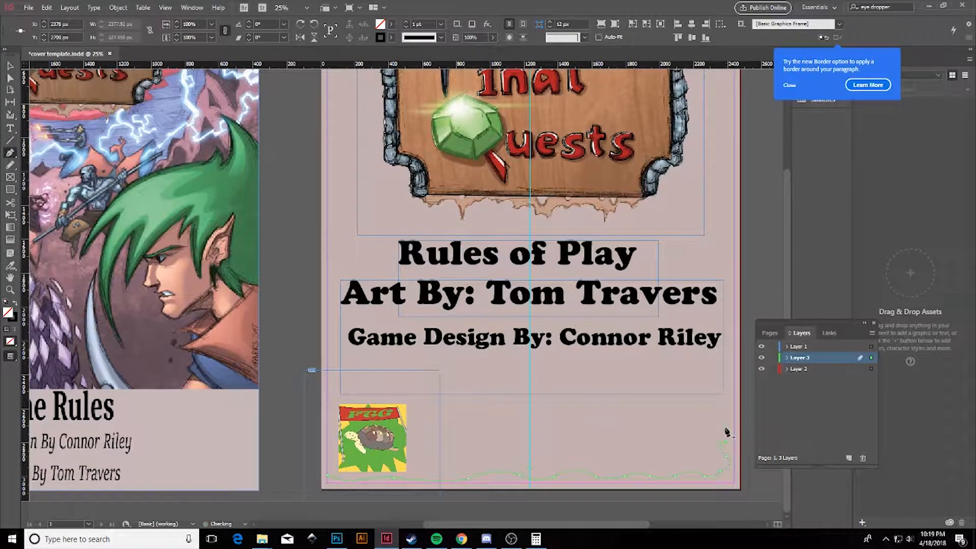
drag(727, 377, 740, 377)
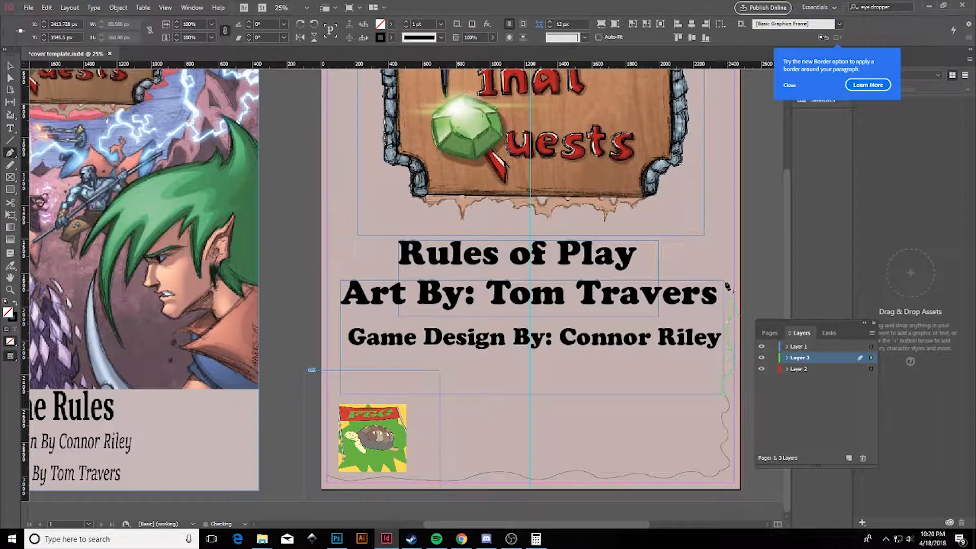
scroll(730, 301, up, 2)
scroll(728, 237, up, 4)
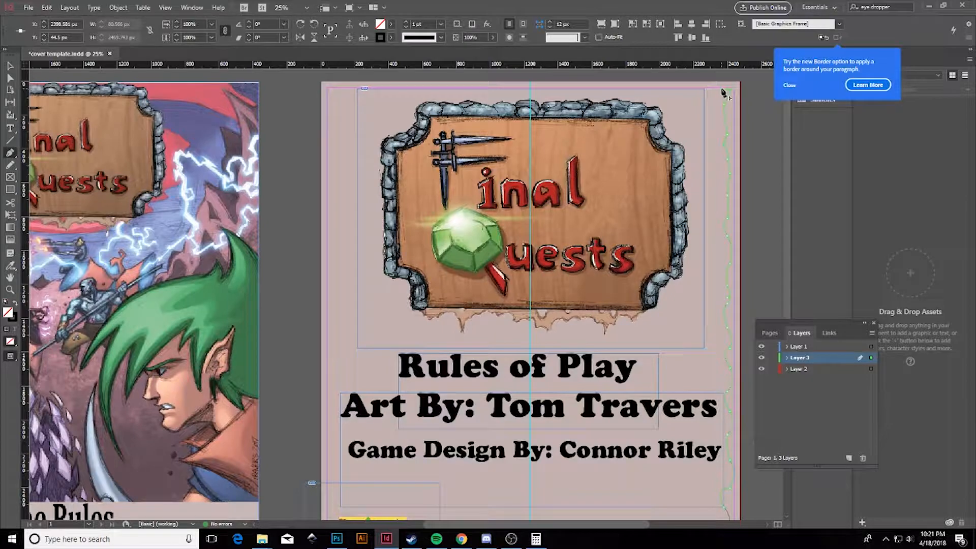
scroll(747, 495, down, 3)
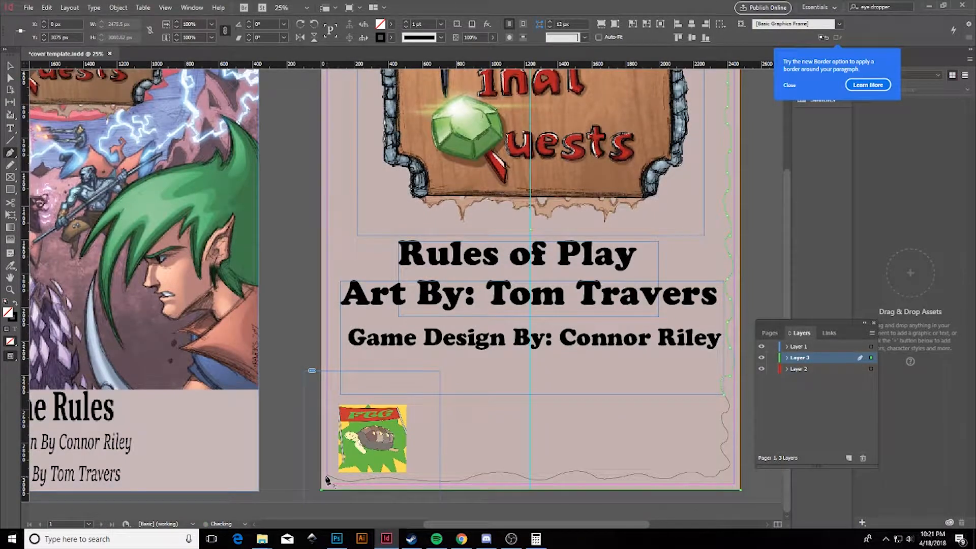
scroll(748, 460, up, 1)
scroll(747, 458, up, 1)
scroll(742, 432, down, 2)
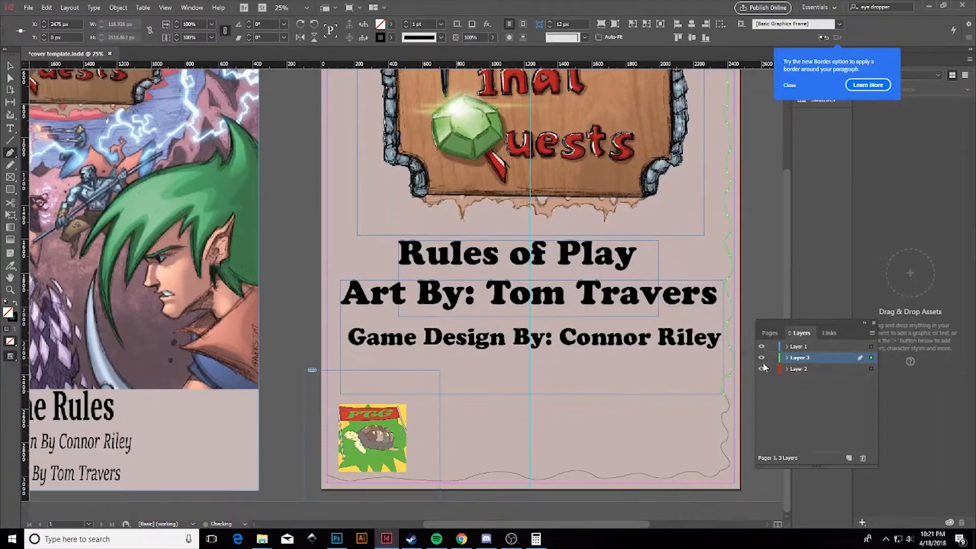
Select the wavy border path and swap its fill and stroke colours.
key(ctrl+equal)
click(12, 264)
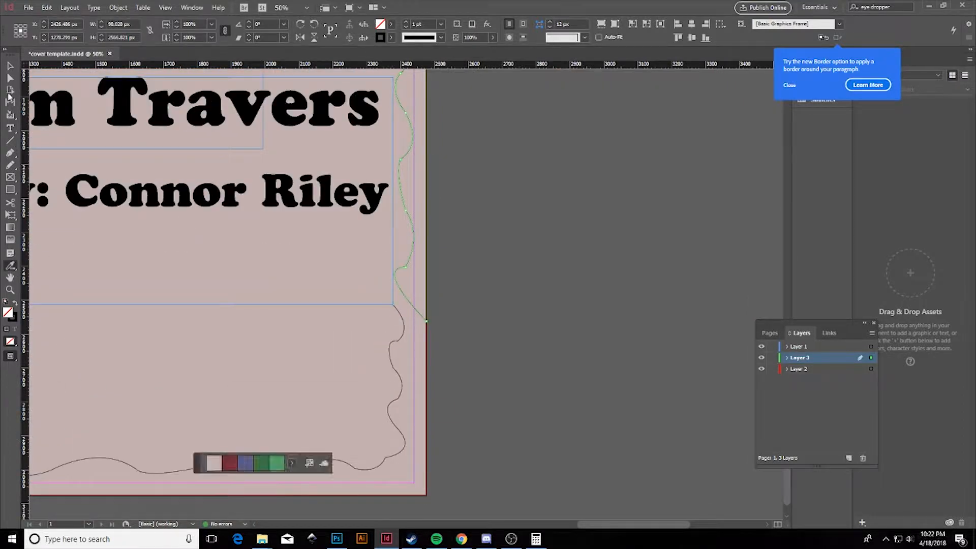
click(10, 66)
key(ctrl+minus)
scroll(111, 264, left, 5)
click(13, 318)
click(15, 303)
Fill the border shape with a brown swatch and lower its tint.
click(391, 24)
drag(391, 97, 390, 136)
click(281, 112)
click(279, 123)
scroll(296, 131, down, 5)
click(300, 123)
scroll(350, 124, up, 10)
click(556, 122)
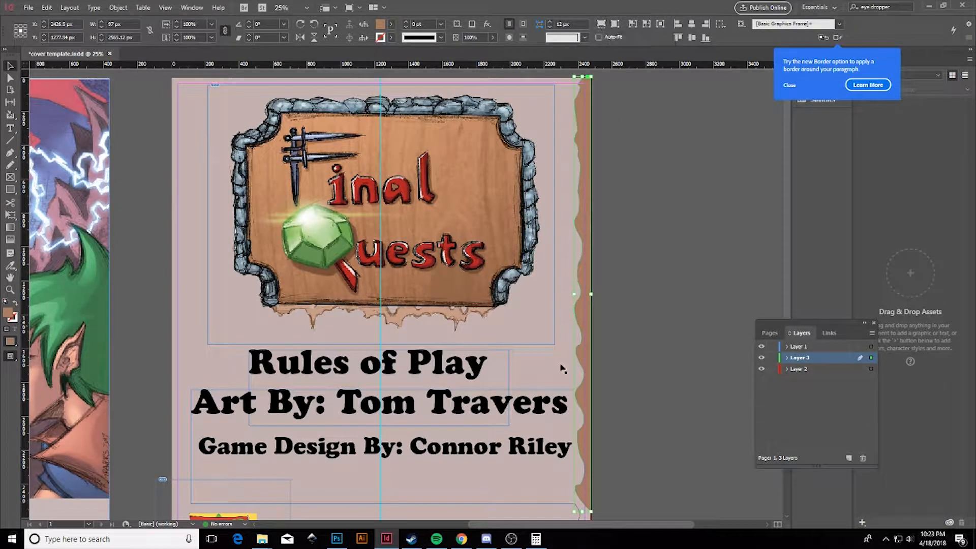
click(818, 78)
drag(756, 78, 738, 78)
scroll(617, 170, down, 1)
scroll(617, 170, up, 1)
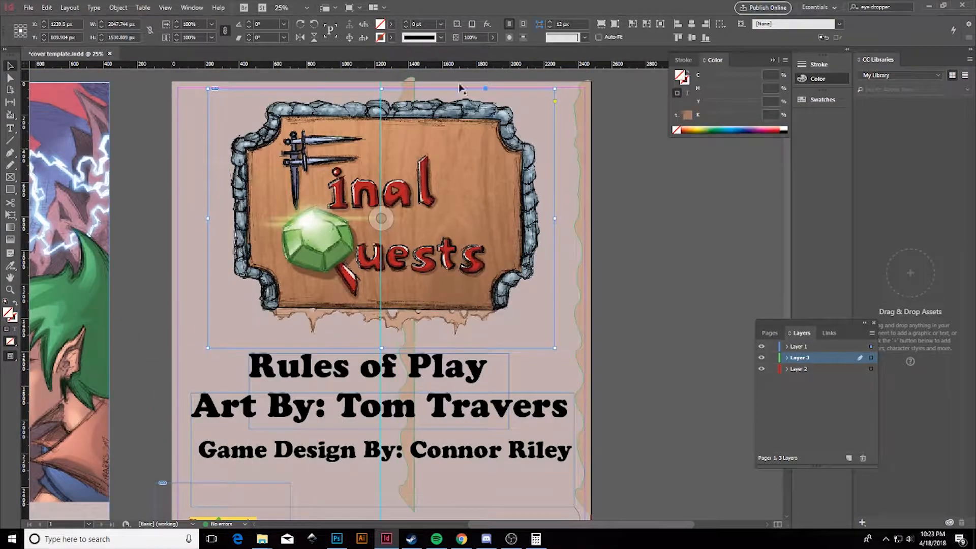
Flip the brown border strip vertically and rotate it to run along the page bottom.
click(178, 171)
click(193, 8)
mouse_move(120, 7)
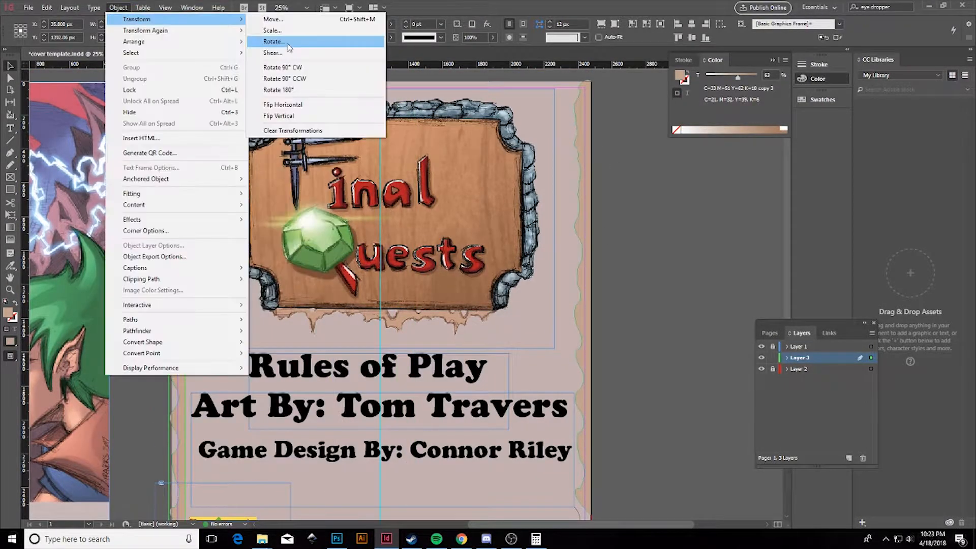
click(300, 116)
click(121, 8)
click(305, 90)
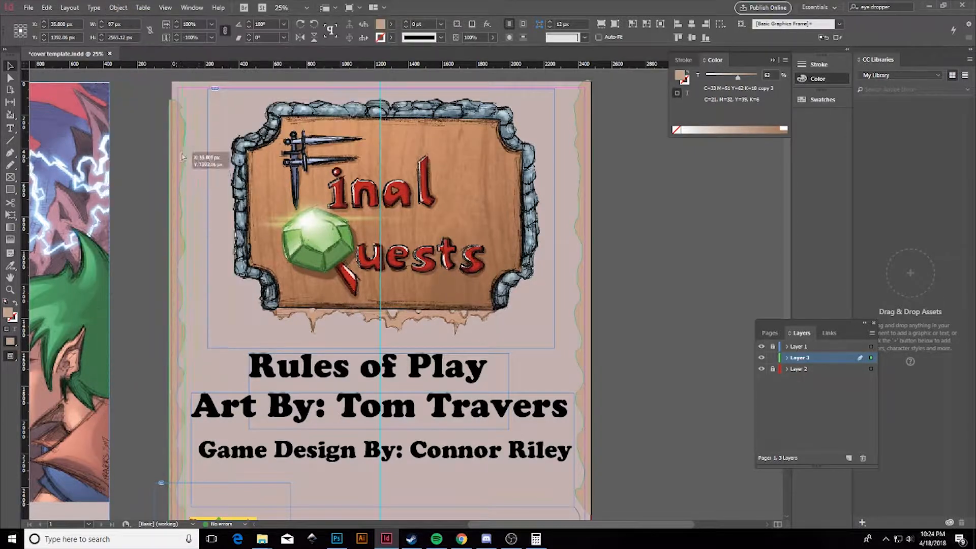
scroll(157, 168, down, 3)
Draw a closed border shape along the bottom edge and fill it with a lightened brown.
click(10, 153)
key(ctrl+=)
mouse_move(548, 524)
mouse_down()
mouse_move(579, 525)
mouse_move(566, 524)
mouse_up()
click(592, 287)
click(624, 304)
click(624, 477)
click(114, 477)
click(114, 457)
click(125, 449)
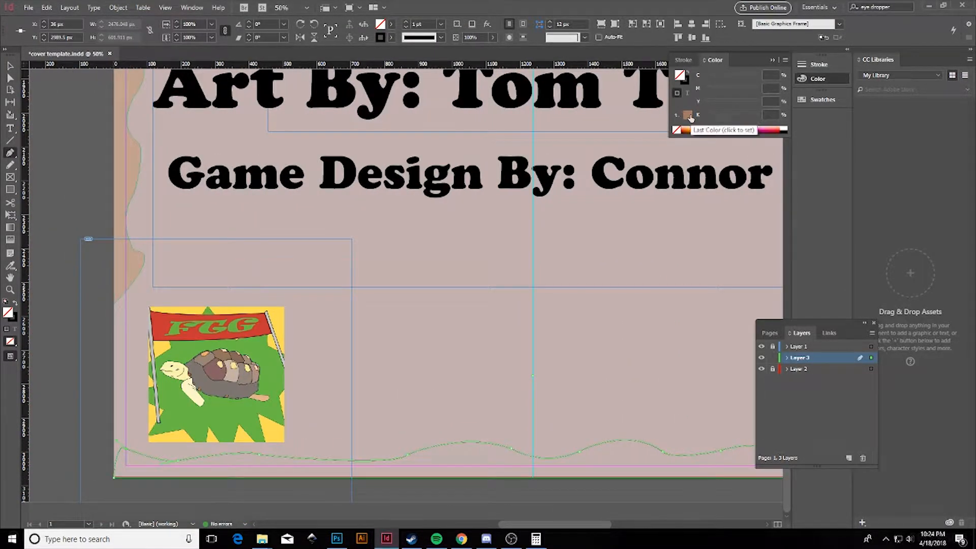
click(688, 115)
key(ctrl+minus)
drag(757, 78, 725, 78)
click(10, 66)
click(676, 275)
key(ctrl+minus)
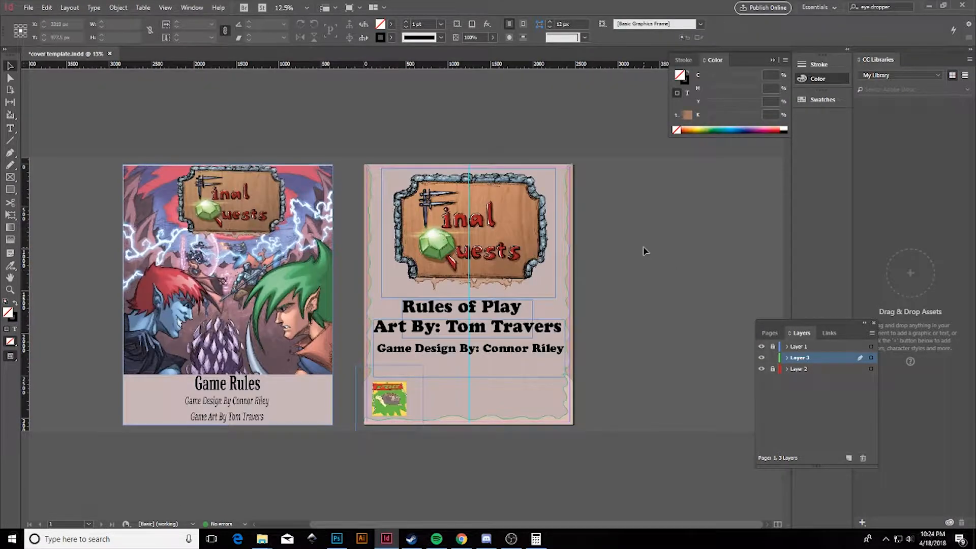
key(ctrl+=)
scroll(643, 249, down, 3)
Draw a wavy border shape down the left edge and give it a greyish-brown fill.
click(10, 152)
click(329, 394)
click(331, 406)
click(333, 417)
click(333, 426)
click(332, 436)
click(322, 484)
click(321, 404)
click(330, 395)
click(756, 129)
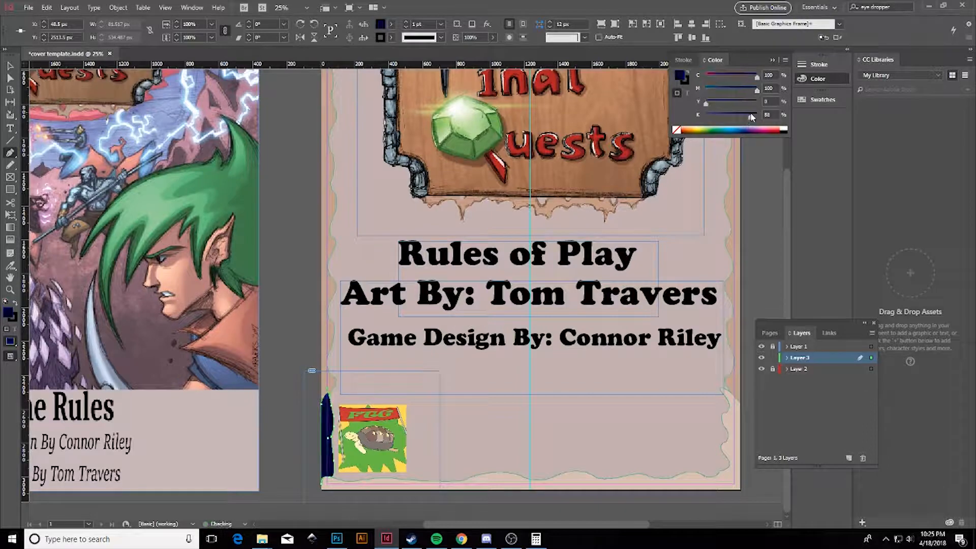
drag(757, 78, 706, 77)
drag(745, 117, 729, 117)
key(ctrl+minus)
click(10, 66)
click(366, 478)
Draw a curved wavy border along the top edge and fill it brown-orange.
key(ctrl+=)
drag(437, 529, 464, 525)
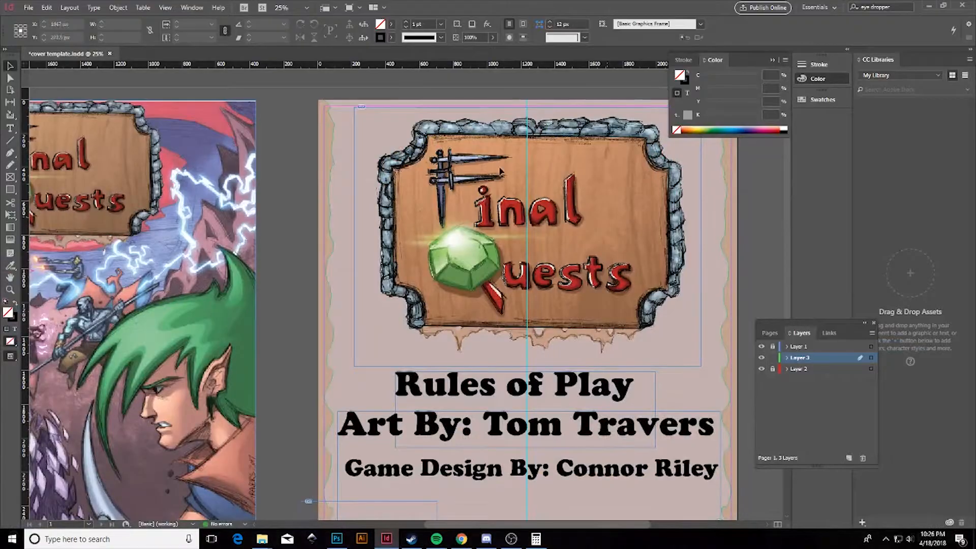
drag(464, 524, 487, 524)
key(p)
drag(252, 108, 317, 115)
drag(340, 113, 481, 112)
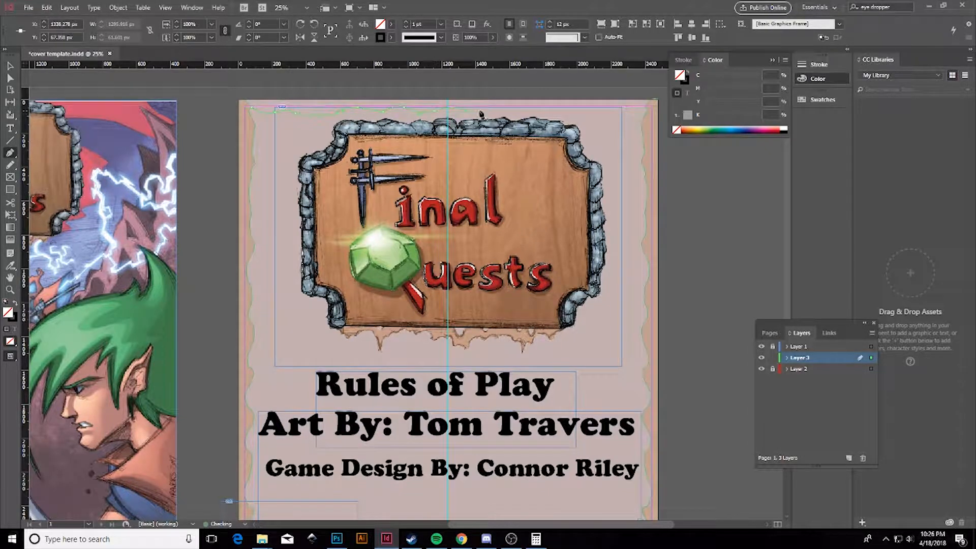
drag(542, 122, 543, 117)
drag(552, 107, 581, 116)
drag(608, 107, 614, 106)
click(653, 100)
click(243, 99)
drag(773, 129, 693, 130)
drag(721, 90, 732, 90)
drag(706, 117, 721, 117)
key(ctrl+minus)
key(v)
click(654, 338)
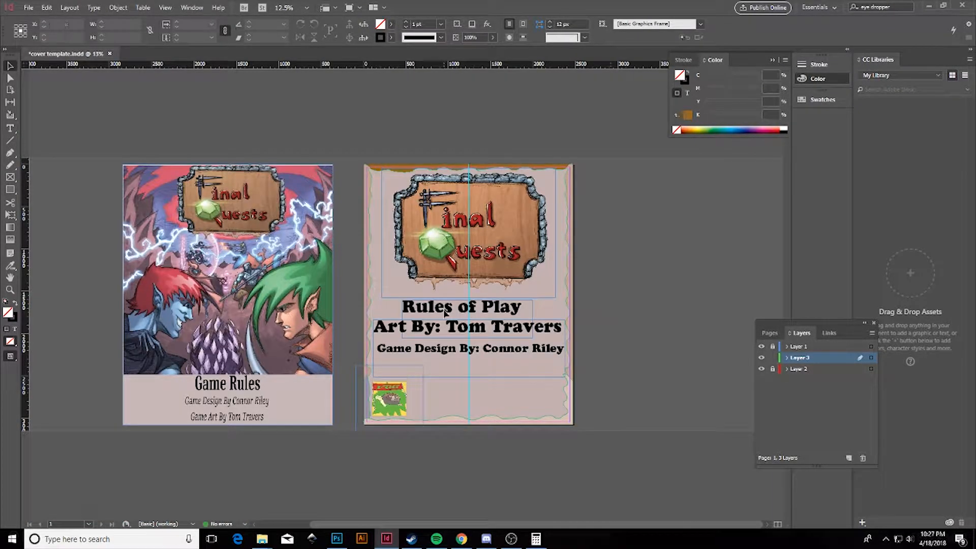
key(ctrl+equal)
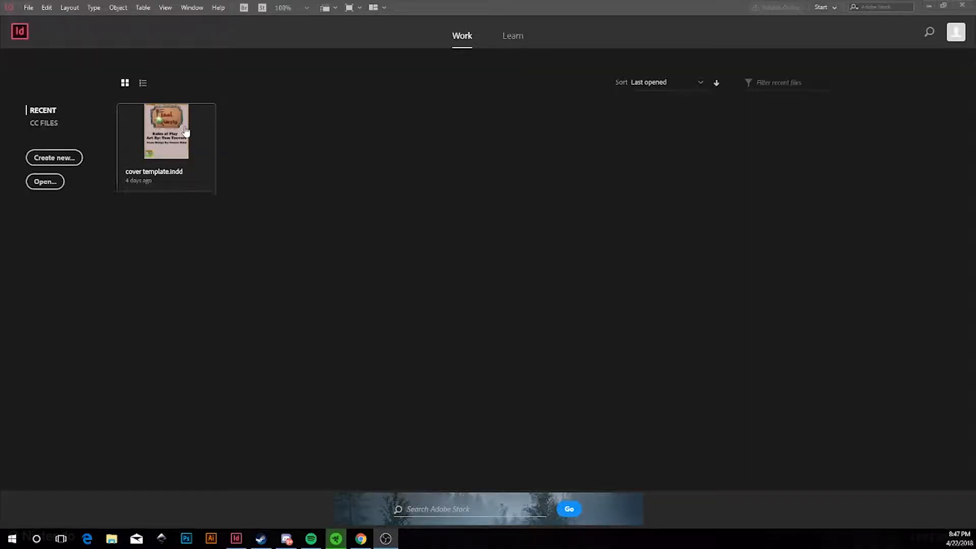
Reopen cover template.indd and dock the Layers panel together with the Color and Stroke panels.
click(192, 109)
key(ctrl+minus)
mouse_move(743, 59)
mouse_down()
mouse_move(832, 128)
mouse_move(753, 94)
mouse_up()
click(192, 7)
click(350, 108)
click(191, 7)
click(208, 157)
drag(798, 192, 777, 184)
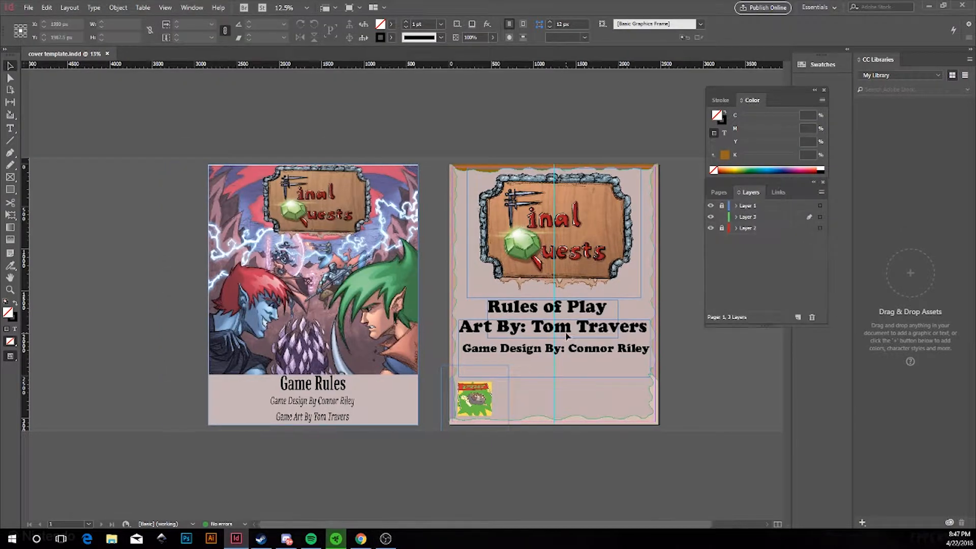
key(ctrl+equal)
key(ctrl+minus)
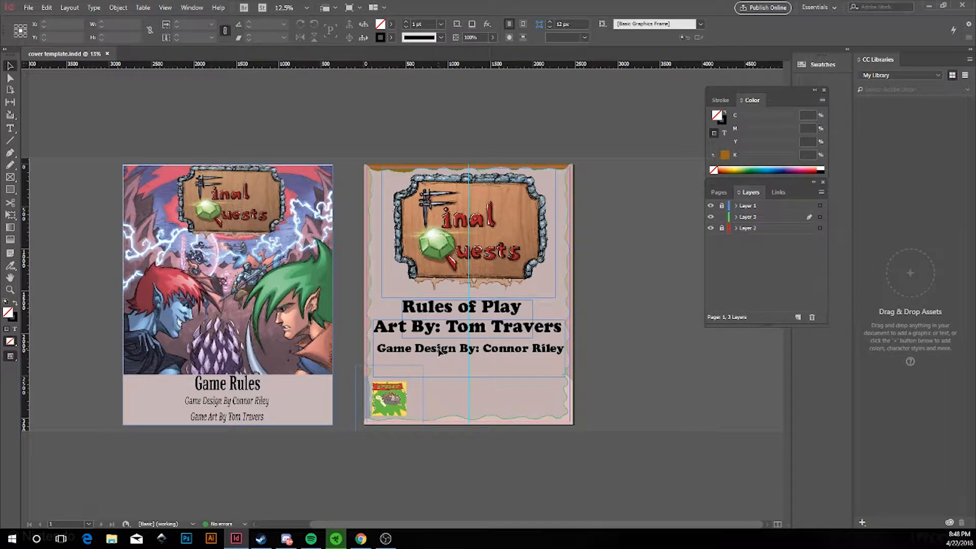
key(ctrl+equal)
Duplicate the credits text frame and place the copy below the original.
click(600, 356)
key(ctrl+c)
key(ctrl+v)
key(ctrl+minus)
drag(436, 278, 483, 362)
Replace the copied text with the rules-of-war victory quote and set it to 60 pt.
double_click(564, 378)
key(ctrl+a)
text(“In order to achieve victory, you must learn)
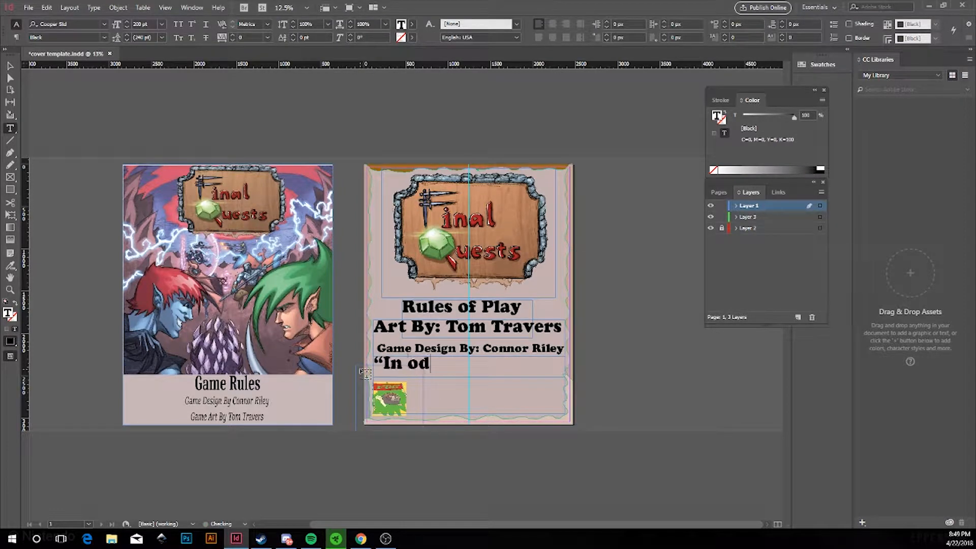
key(BackSpace)
key(BackSpace)
key(BackSpace)
key(BackSpace)
key(BackSpace)
key(BackSpace)
key(BackSpace)
key(BackSpace)
key(BackSpace)
key(BackSpace)
key(BackSpace)
key(BackSpace)
key(BackSpace)
key(BackSpace)
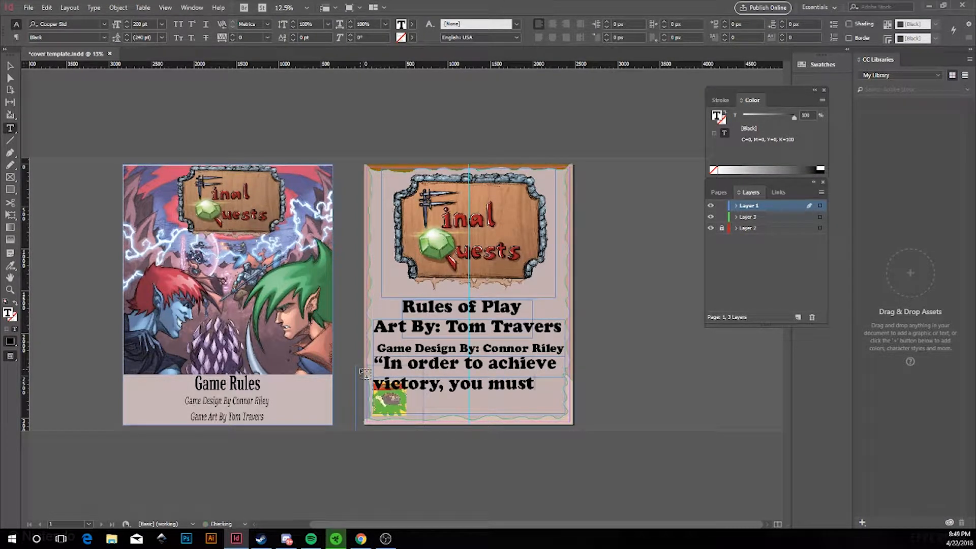
text(the first thing you must)
key(ctrl+a)
click(162, 24)
click(150, 176)
click(371, 379)
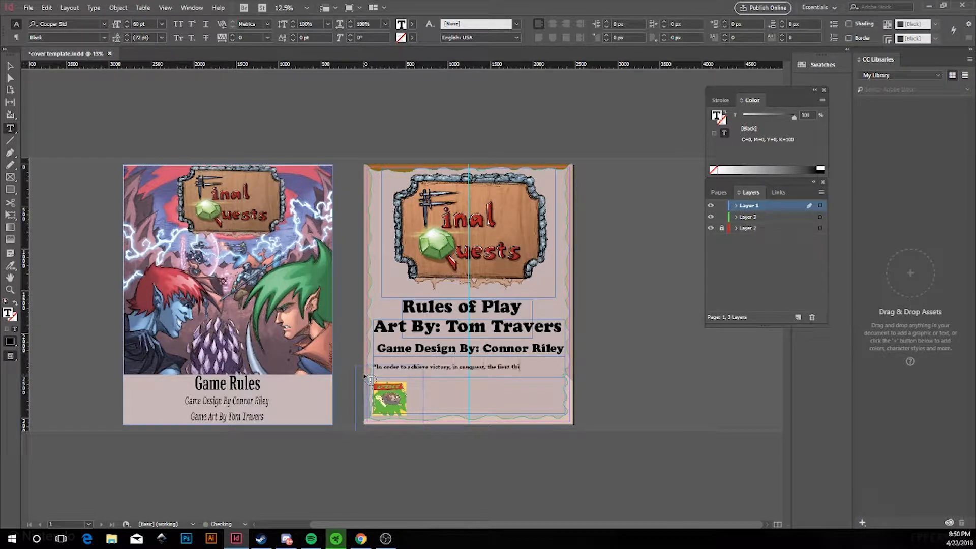
text(ng you must learn are the rules of war." - Zazu)
Move the quote frame right, center its text, and select the stray words after Zazu.
click(9, 66)
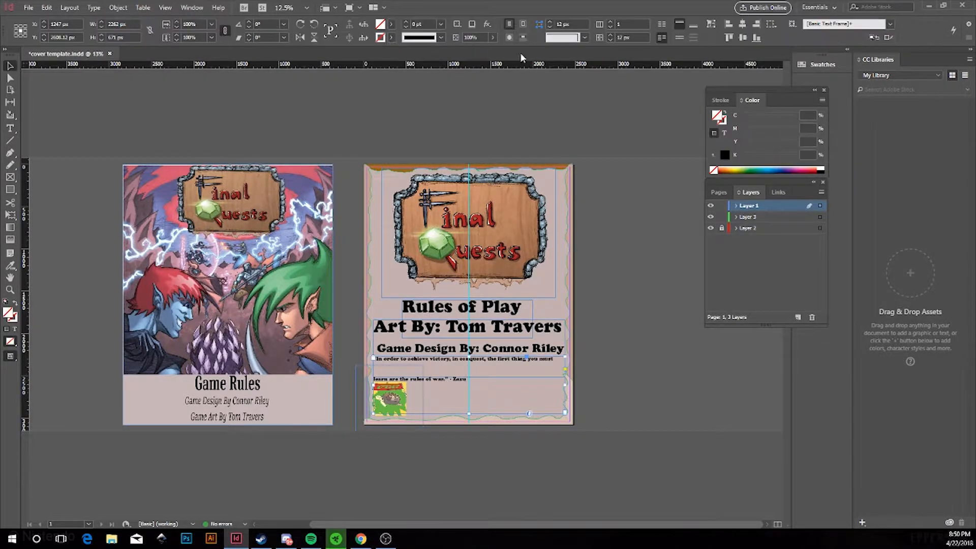
drag(398, 362, 429, 367)
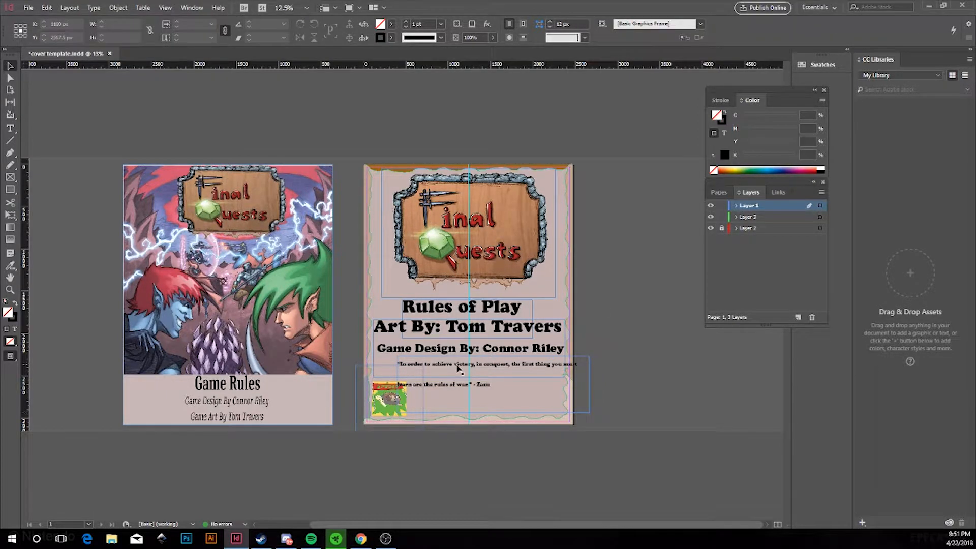
double_click(477, 364)
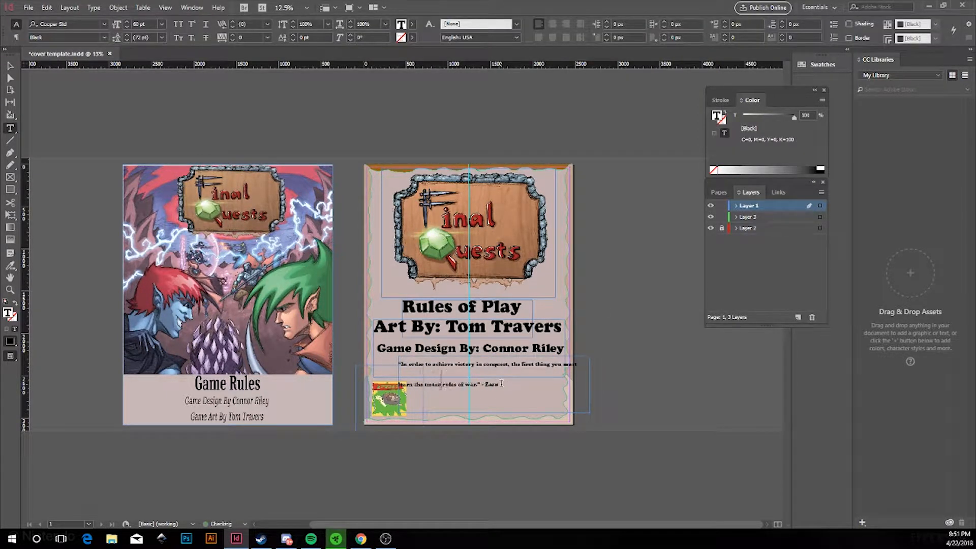
click(553, 24)
click(10, 66)
double_click(533, 384)
drag(560, 385, 464, 369)
Delete the stray words after Zazu and nudge the quote frame into position.
key(BackSpace)
click(11, 66)
scroll(464, 368, up, 1)
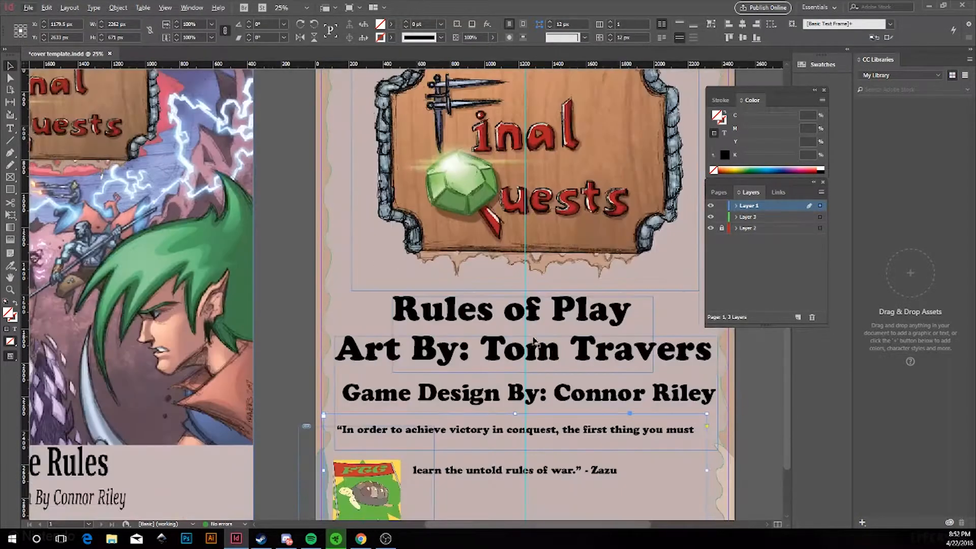
drag(559, 524, 578, 524)
scroll(526, 411, down, 1)
key(Right)
key(Right)
key(Right)
key(Right)
key(Right)
key(Right)
key(Right)
key(Right)
key(Right)
key(Right)
key(Right)
key(Right)
key(Right)
key(Right)
key(Right)
key(Right)
key(Right)
key(Right)
key(Right)
key(Right)
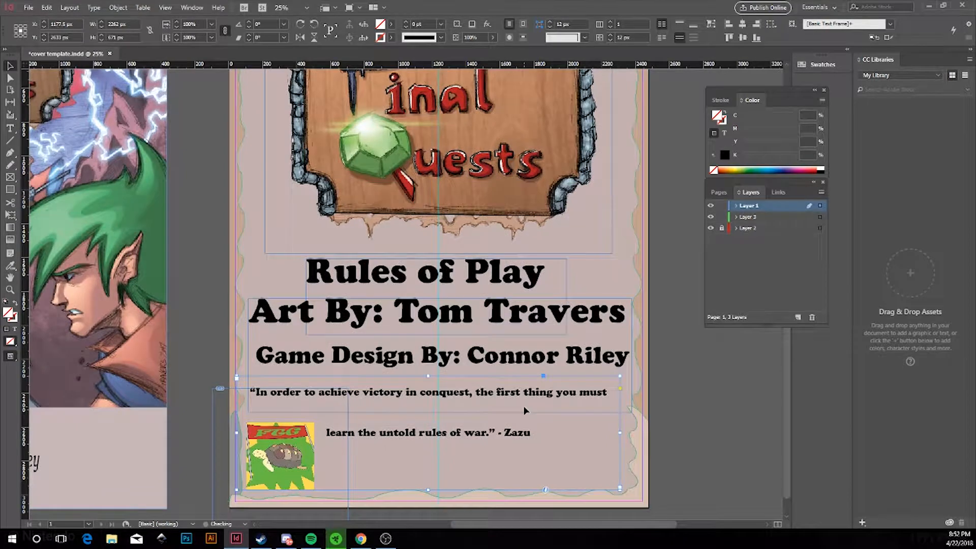
key(Left)
key(Left)
key(Left)
key(Left)
key(Left)
key(Left)
key(Left)
key(Left)
key(Left)
key(Left)
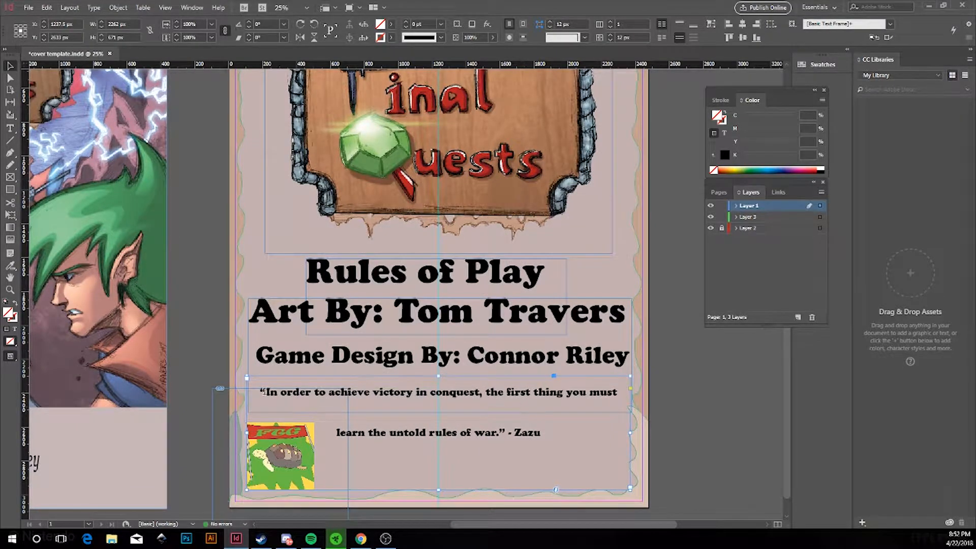
Set the whole Zazu quote to 72 pt so it reflows over two lines.
click(10, 128)
drag(259, 392, 547, 447)
click(161, 24)
click(155, 192)
key(Escape)
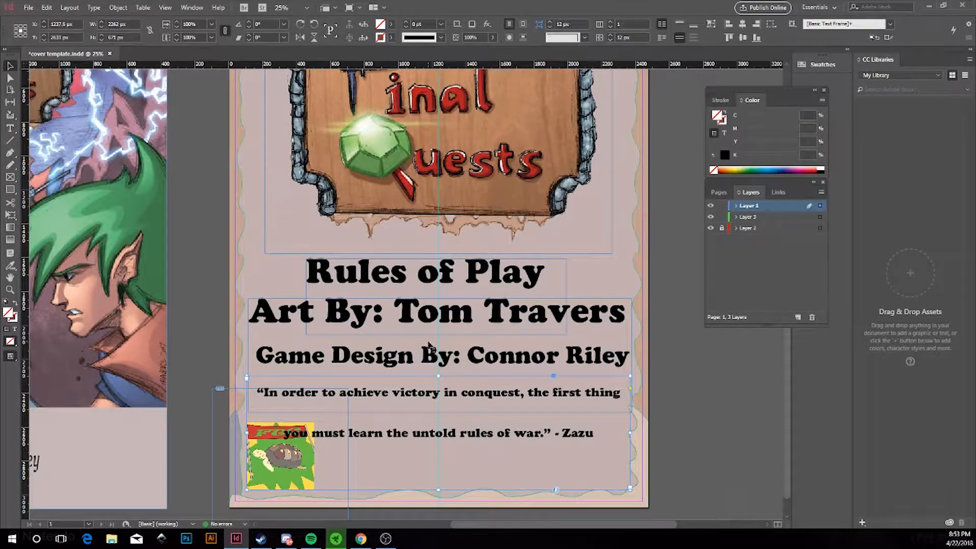
scroll(309, 469, down, 1)
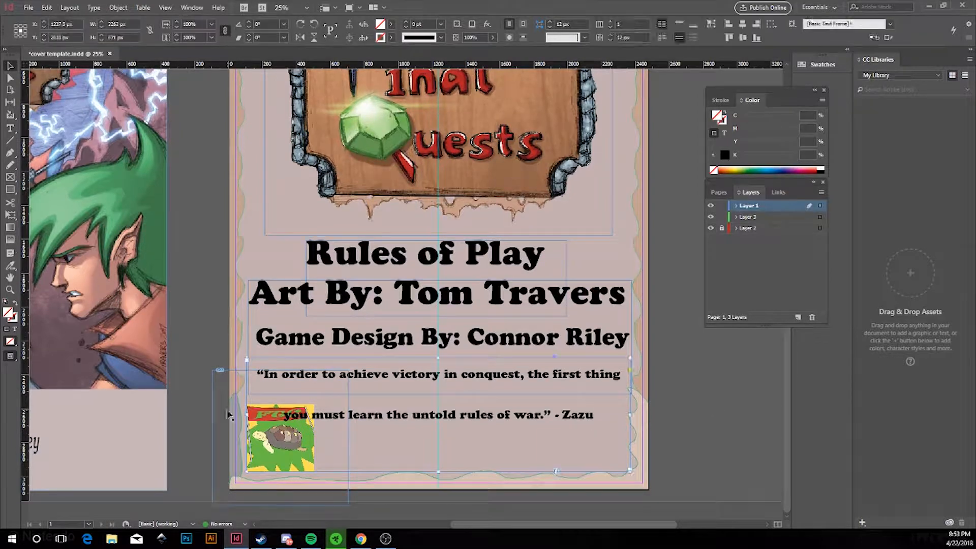
Resize the turtle logo to 350 px wide and nudge it down and left.
click(314, 404)
text(350)
key(Return)
key(Down)
key(Down)
key(Down)
key(Down)
key(Down)
key(Down)
key(Down)
key(Down)
key(Down)
key(Down)
key(Left)
key(Left)
key(Left)
key(Left)
key(Left)
key(Left)
key(Left)
key(Left)
key(Left)
key(Left)
key(Down)
key(Down)
key(Down)
key(Down)
key(Down)
key(Down)
key(Down)
key(Down)
key(Down)
key(Down)
key(Down)
key(Down)
key(Left)
key(Left)
key(Left)
key(Left)
key(Left)
key(Left)
key(Left)
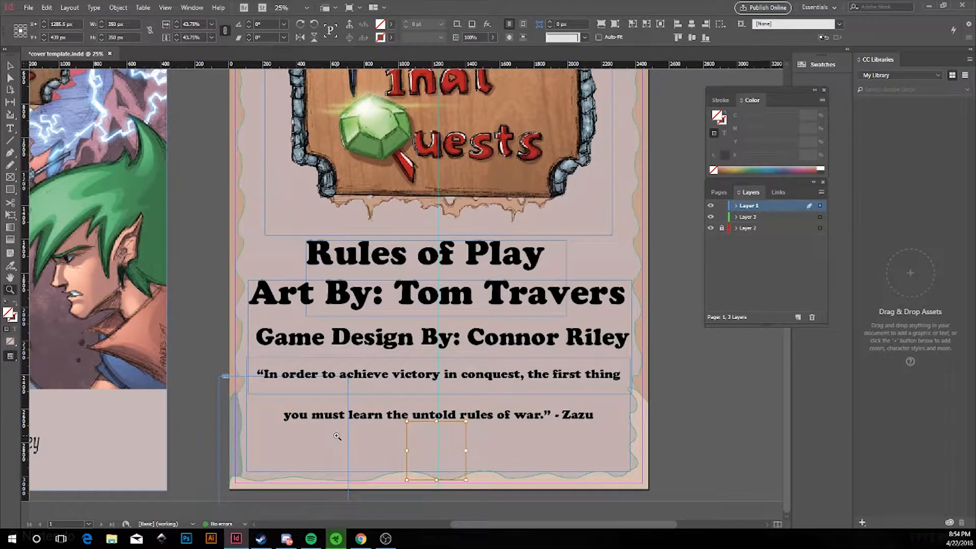
Move the FGG turtle logo toward the middle beneath the Zazu quote.
click(222, 441)
scroll(240, 442, up, 2)
scroll(254, 432, down, 2)
drag(274, 398, 600, 392)
scroll(529, 418, down, 3)
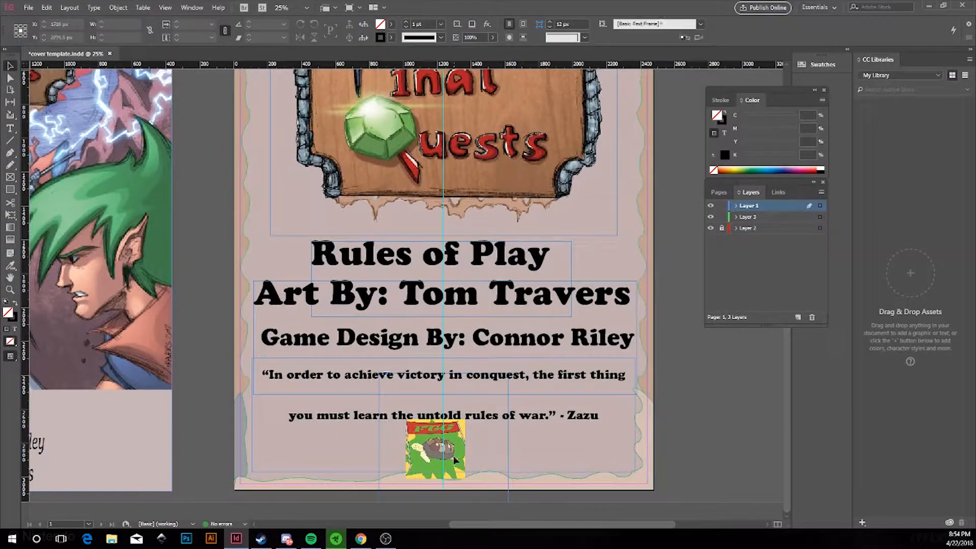
scroll(461, 470, up, 2)
double_click(485, 396)
key(Escape)
scroll(485, 396, down, 1)
double_click(485, 395)
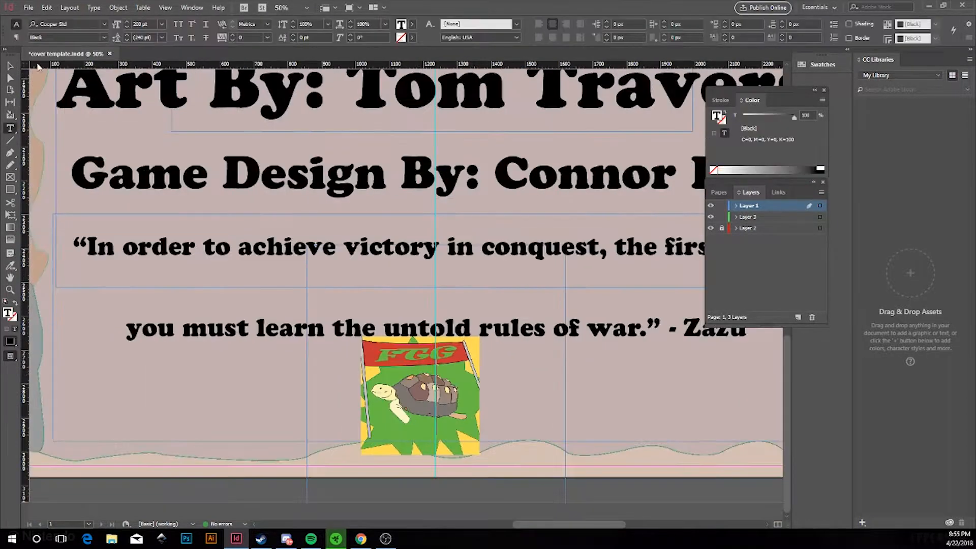
key(Escape)
scroll(532, 501, down, 1)
Add a new Layer 4 with a dark red colour and lock it.
click(799, 318)
double_click(729, 209)
click(462, 248)
click(444, 463)
click(563, 237)
click(559, 338)
click(543, 258)
click(722, 206)
Centre the turtle logo and enlarge the bottom, right and top wavy border shapes.
drag(477, 447, 486, 447)
click(376, 506)
click(345, 486)
drag(485, 387, 486, 366)
click(691, 244)
drag(679, 185, 669, 184)
scroll(669, 184, up, 3)
click(483, 104)
drag(482, 121, 482, 126)
click(249, 244)
scroll(249, 244, down, 3)
click(326, 471)
click(229, 444)
Zoom out to see both pages and hide the guides.
key(ctrl+minus)
click(165, 8)
mouse_move(216, 217)
click(366, 212)
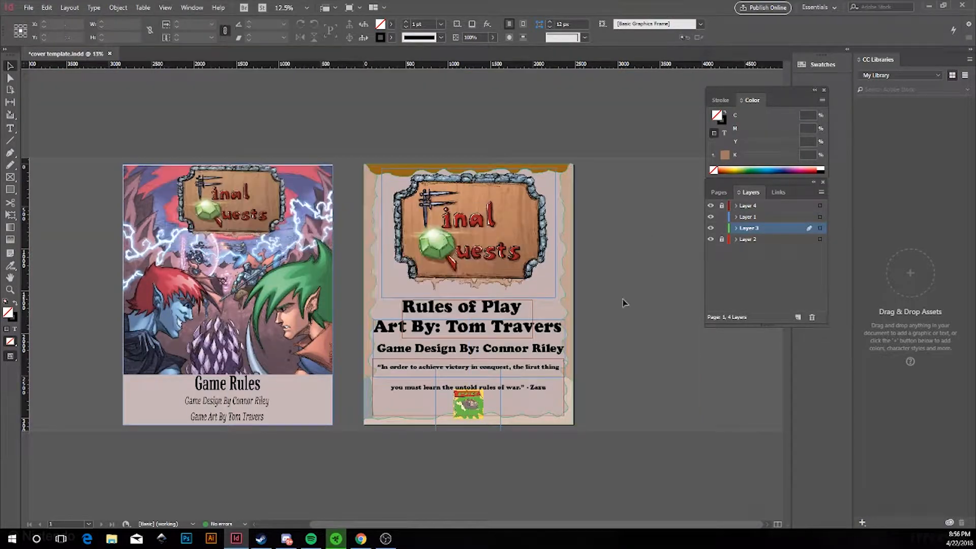
Make Layer 1 the active layer and save the document.
click(748, 217)
key(ctrl+s)
click(28, 8)
click(44, 90)
click(474, 371)
click(772, 421)
Export the rules page as a PNG image.
click(28, 8)
click(45, 198)
click(467, 370)
click(443, 464)
click(443, 357)
key(Return)
click(497, 388)
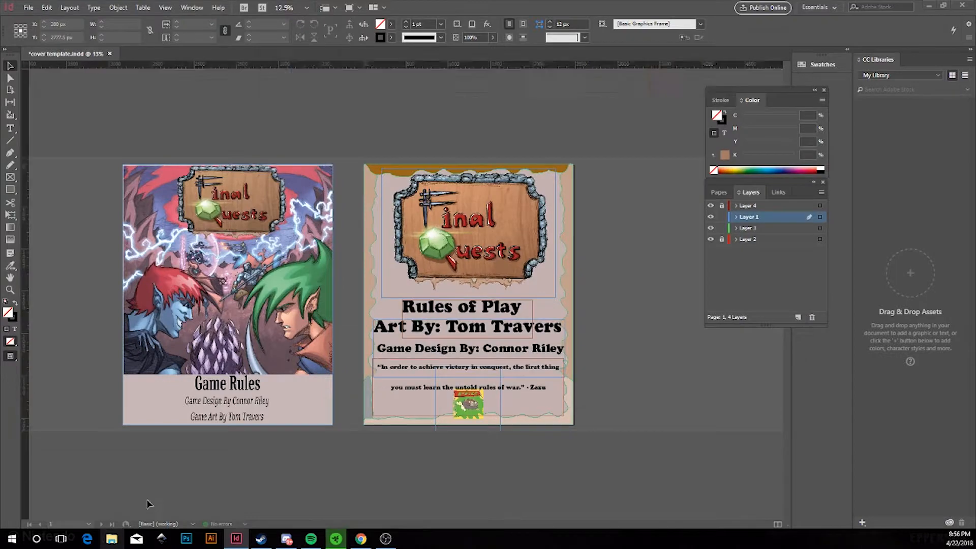
drag(516, 41, 393, 333)
click(733, 90)
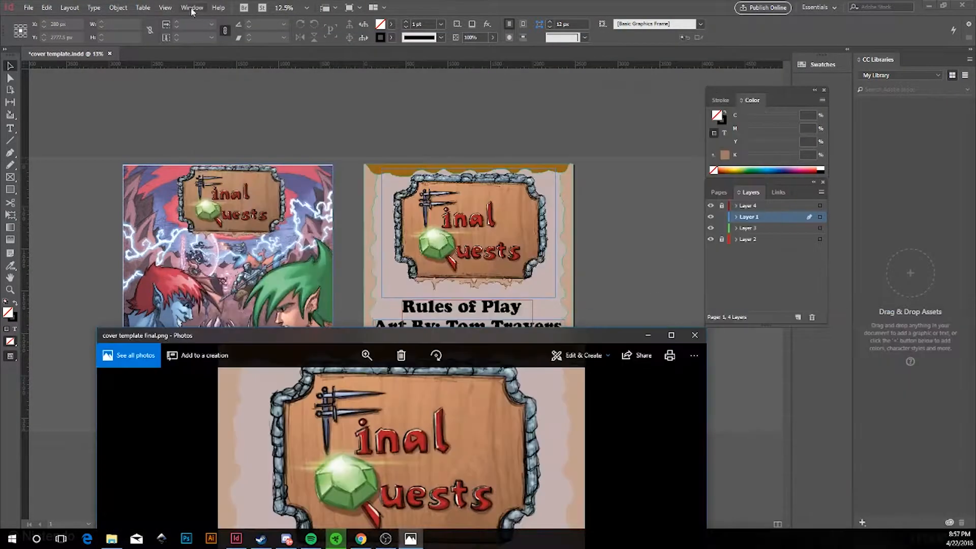
Show the guides again and unlock Layer 4.
click(165, 8)
mouse_move(205, 213)
click(366, 212)
click(722, 206)
Nudge the Rules of Play title up and set its font size to 200 pt.
click(473, 308)
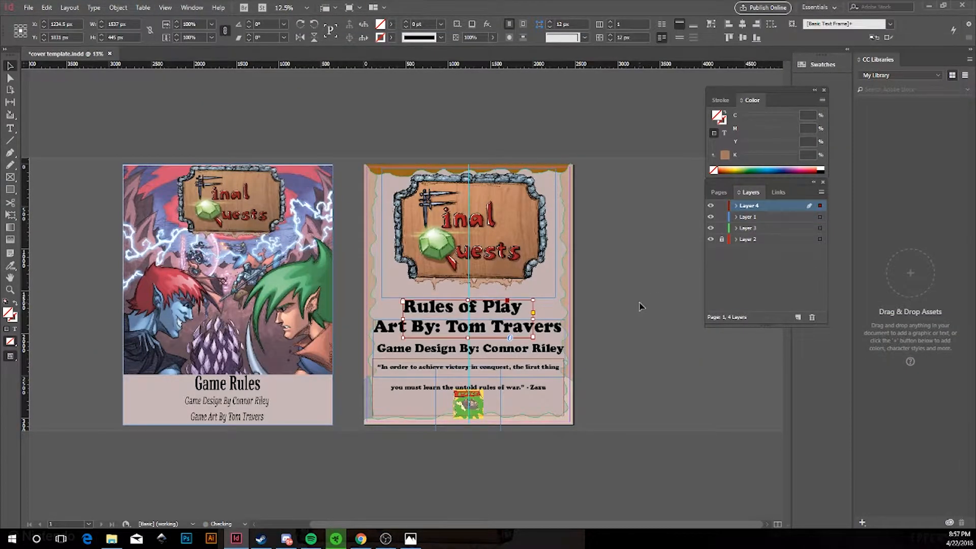
scroll(509, 230, up, 1)
drag(481, 389, 483, 384)
key(Up)
key(Up)
key(Up)
key(Up)
key(Up)
key(Up)
key(Up)
key(Up)
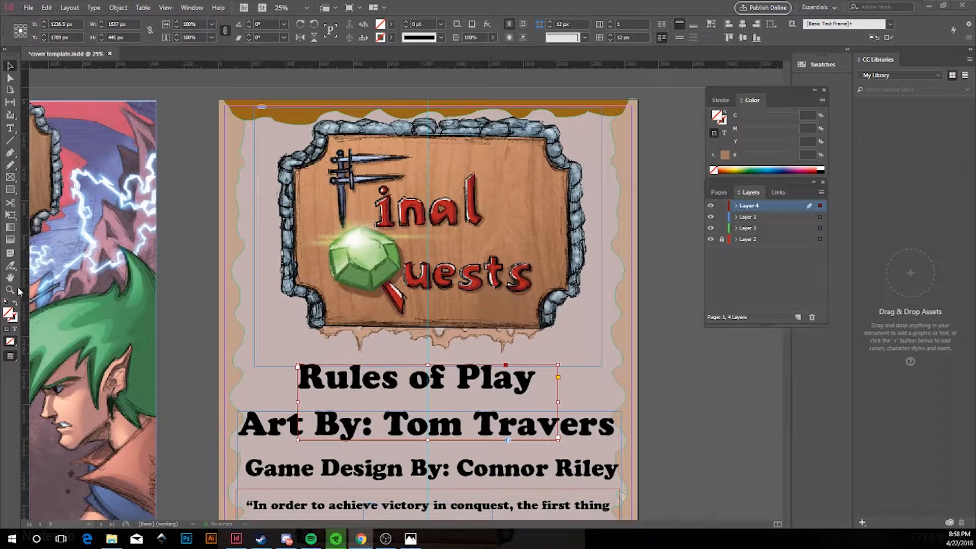
double_click(319, 382)
key(ctrl+a)
double_click(142, 25)
text(200)
key(Return)
key(Escape)
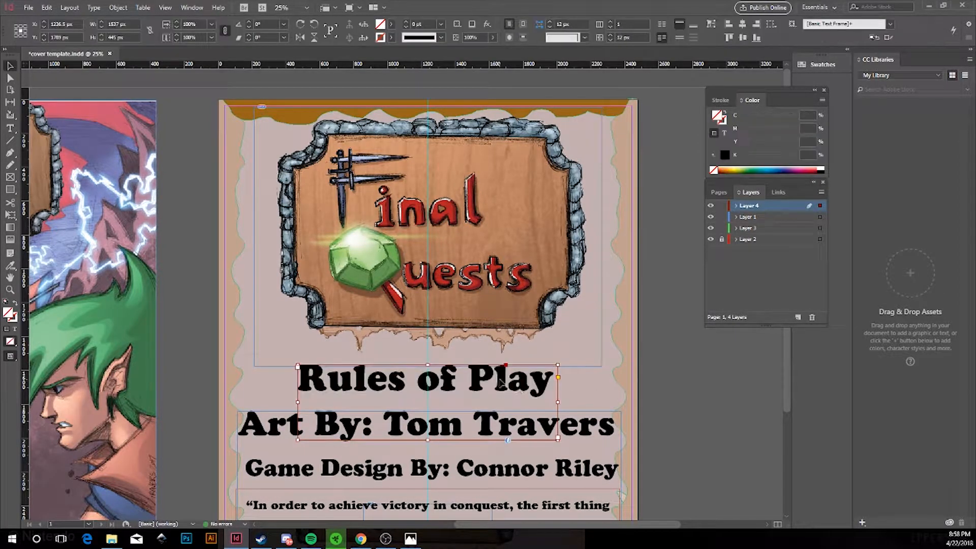
click(667, 389)
Add two horizontal guides from the top ruler below the title.
scroll(666, 389, down, 1)
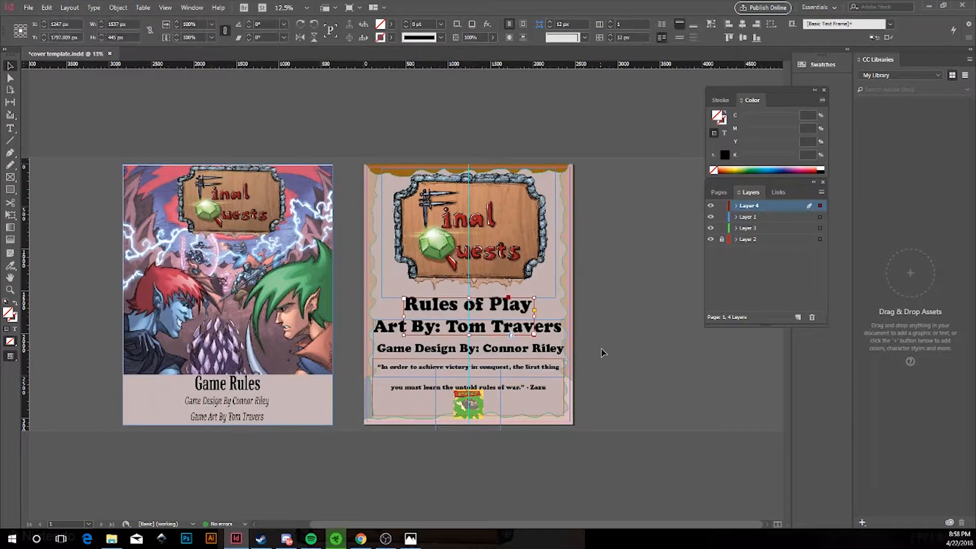
scroll(519, 304, up, 1)
scroll(438, 419, down, 1)
drag(401, 65, 384, 317)
drag(356, 64, 356, 384)
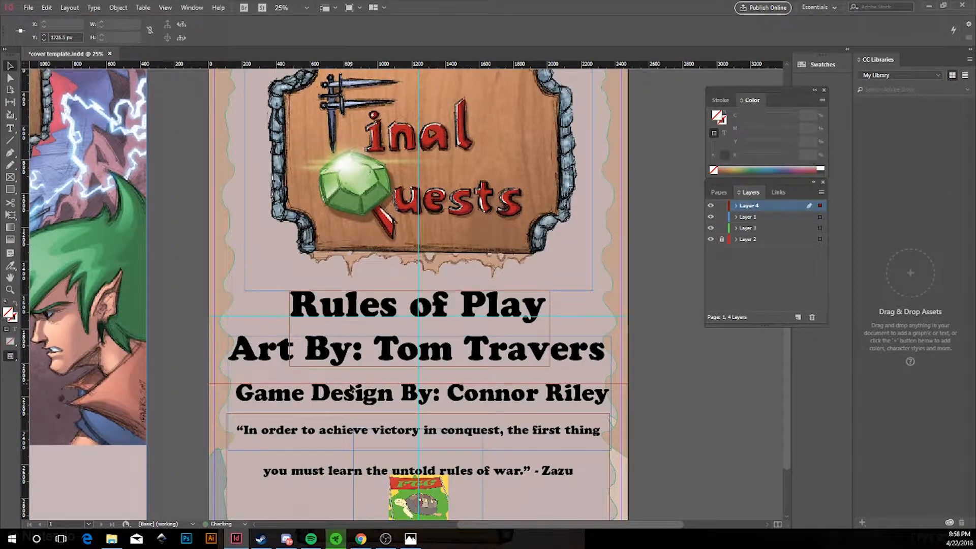
Move a horizontal guide further down the page.
click(230, 318)
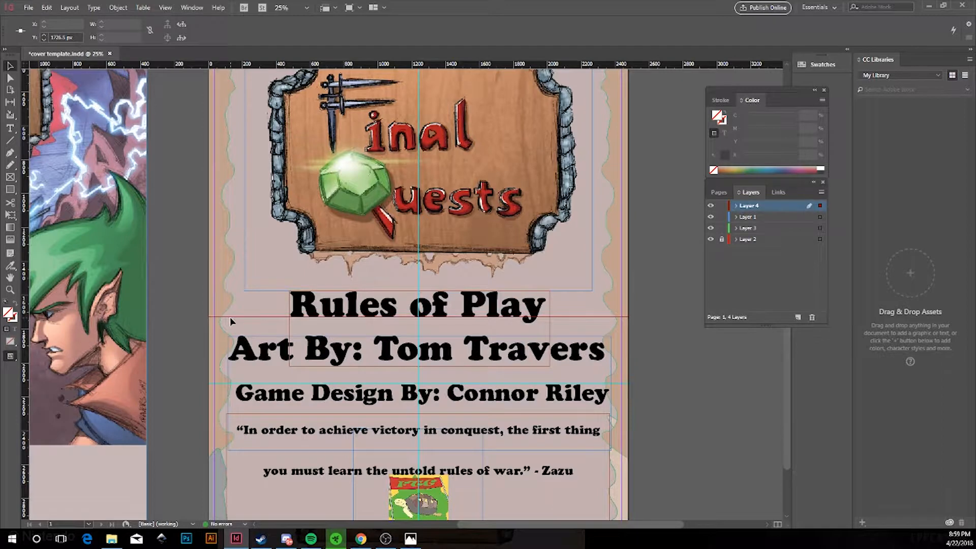
click(166, 7)
mouse_move(219, 211)
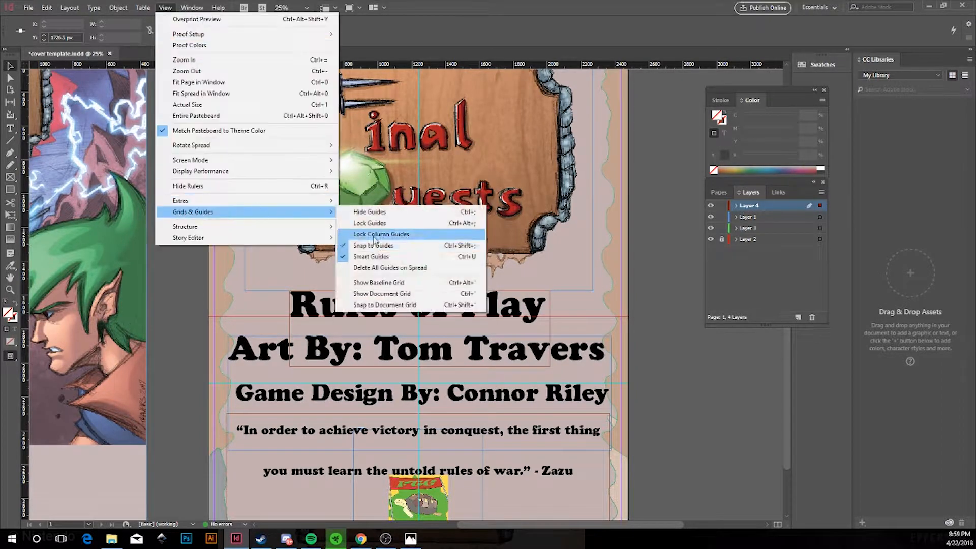
click(415, 235)
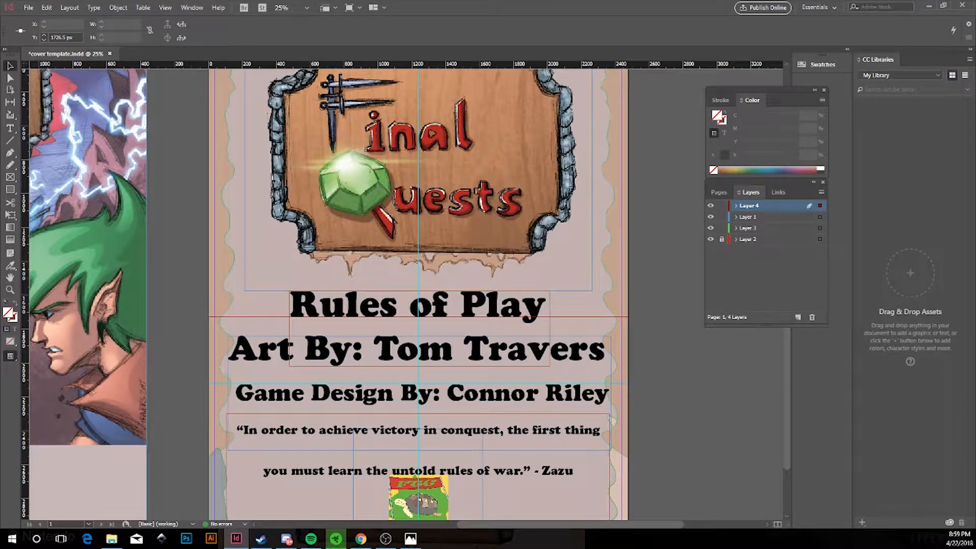
key(alt+Tab)
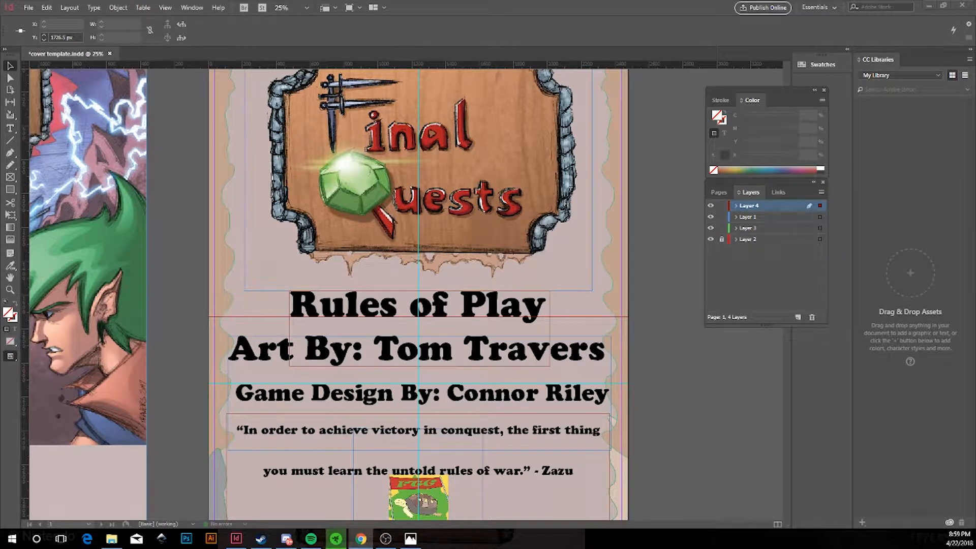
click(593, 303)
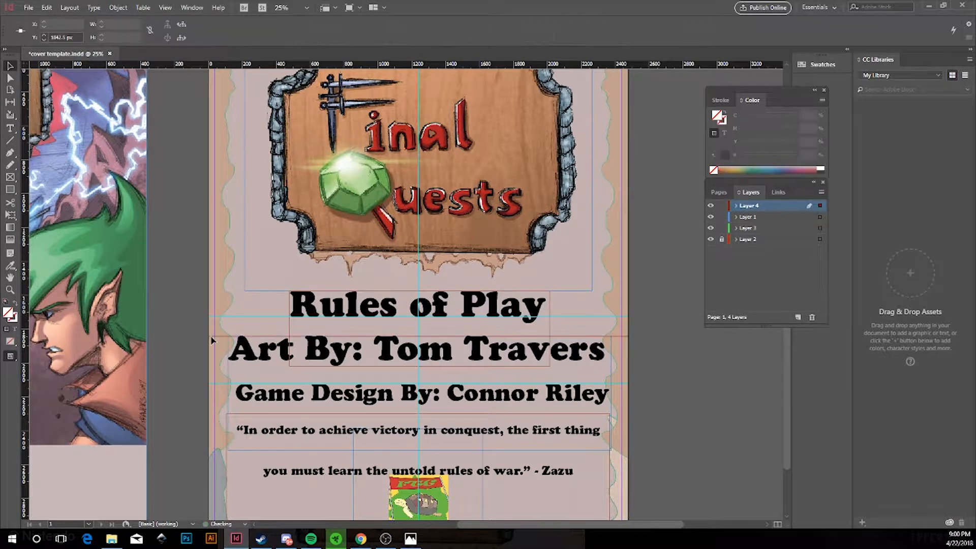
drag(211, 340, 210, 369)
click(211, 371)
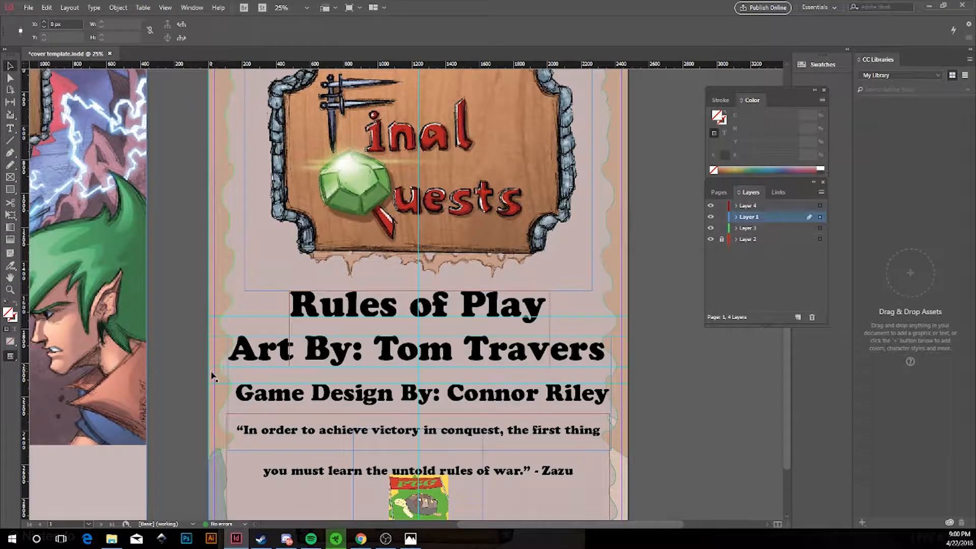
click(186, 381)
scroll(641, 340, down, 1)
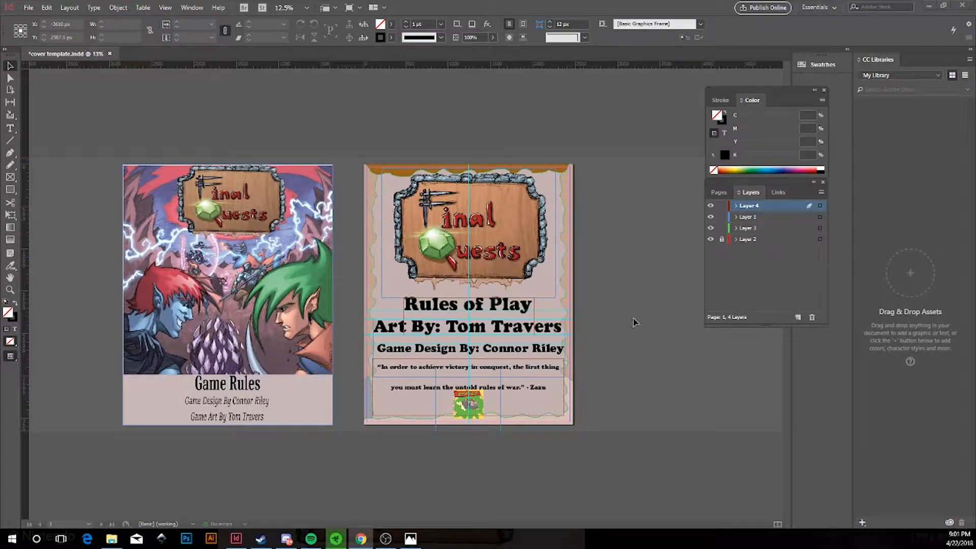
Export the page again as PNG named cover template final2 and close the preview.
click(509, 328)
scroll(509, 328, up, 1)
scroll(656, 388, down, 1)
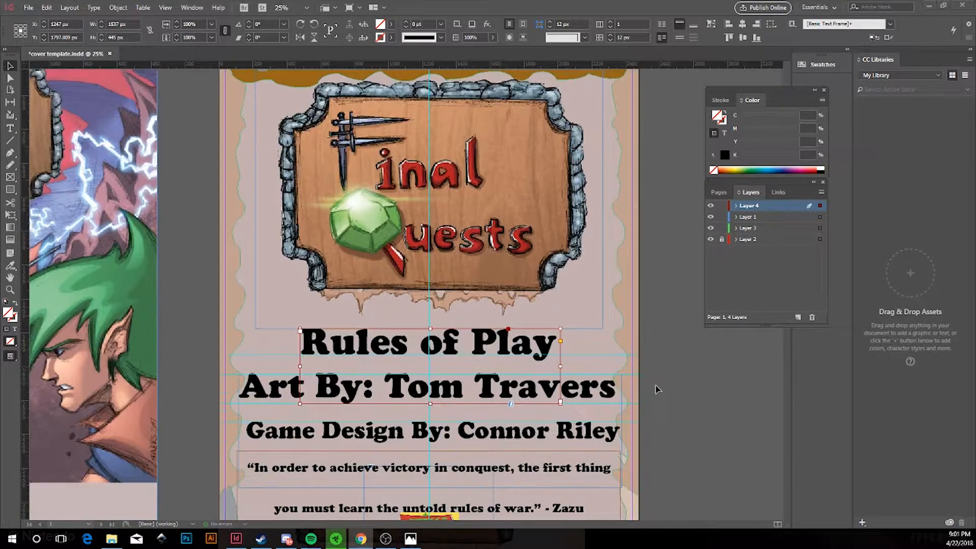
click(676, 399)
scroll(677, 403, down, 1)
key(ctrl+e)
key(Return)
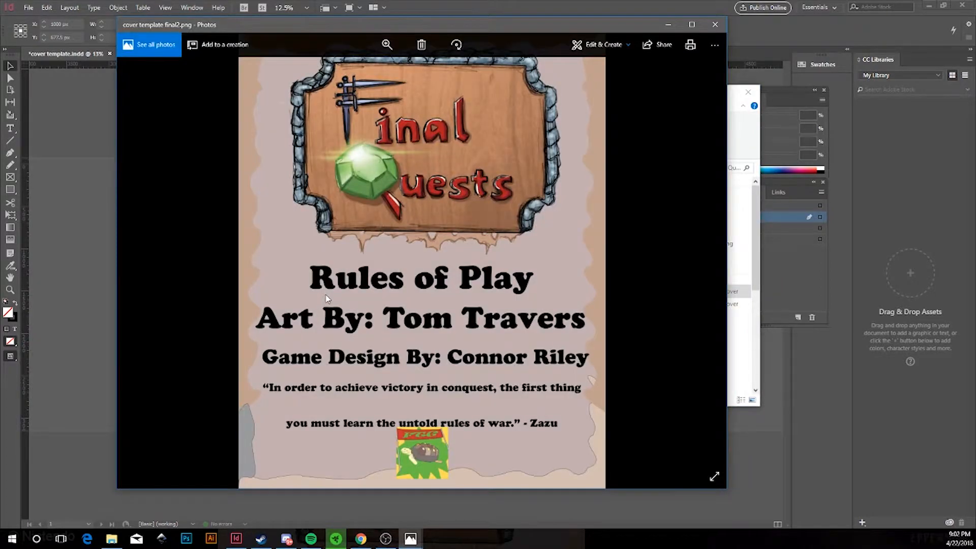
click(669, 25)
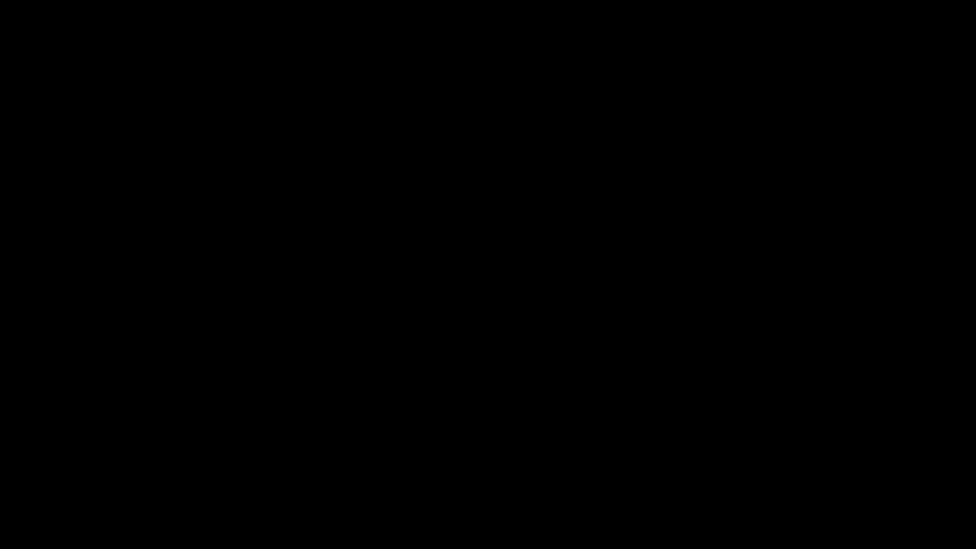